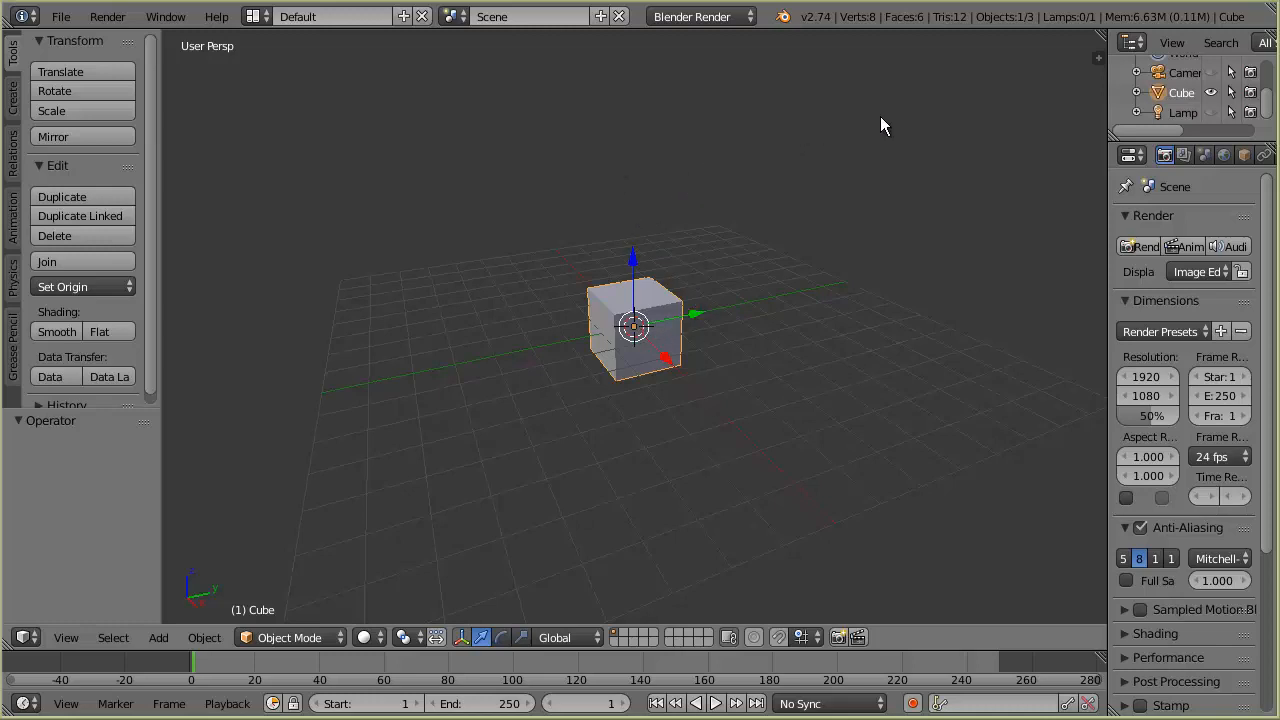
# Flatten the default cube into a thin tile by scaling it along the global Z axis to about 0.088
pyautogui.press('s')
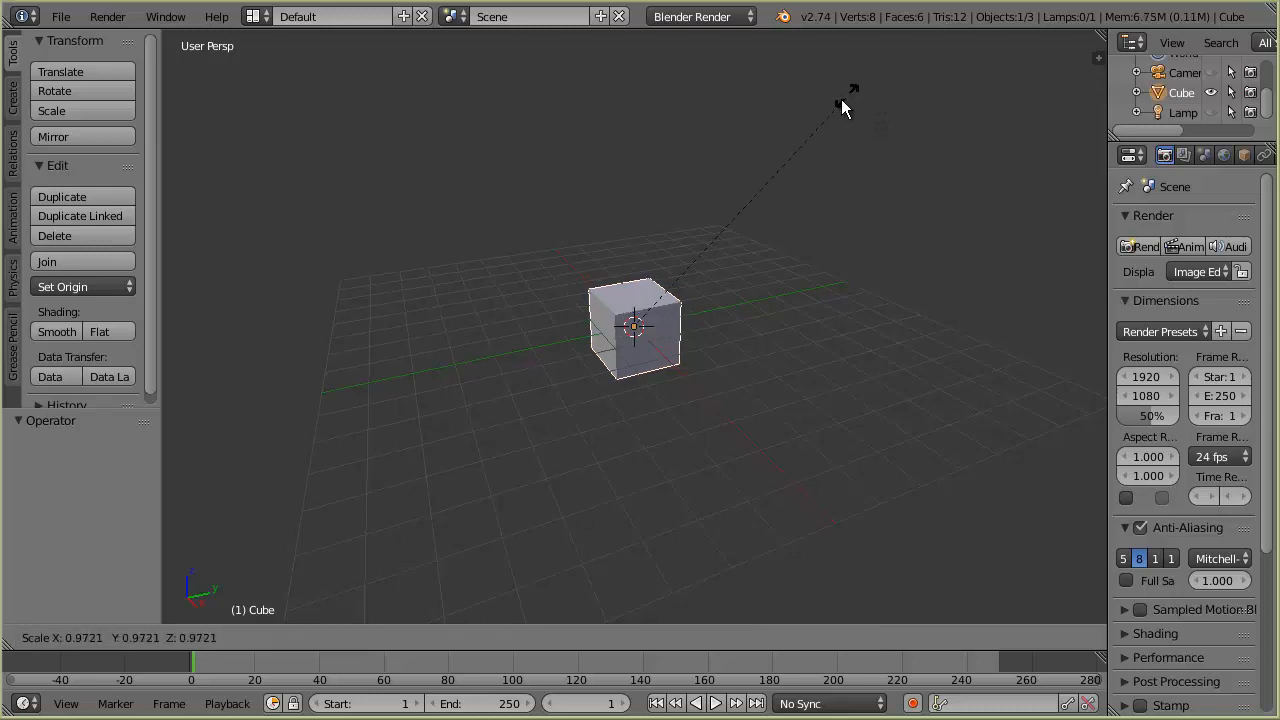
pyautogui.press('z')
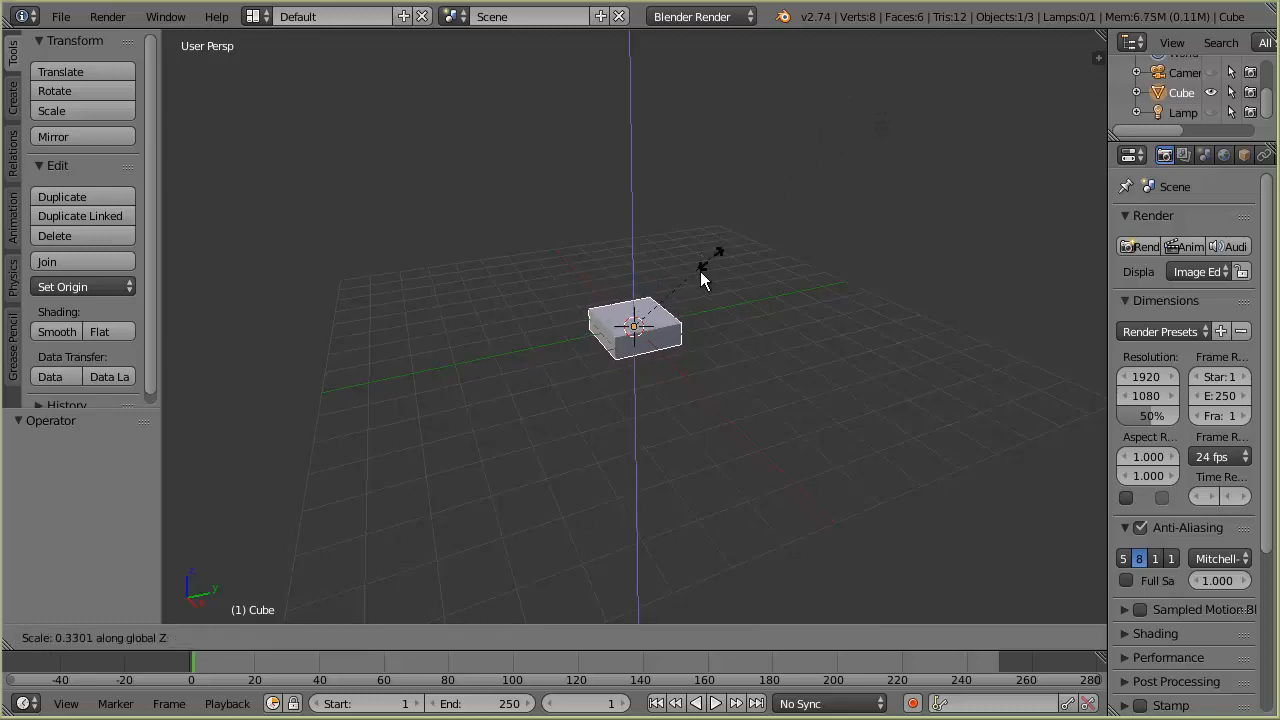
pyautogui.click(646, 303)
pyautogui.scroll(4, 670, 439)
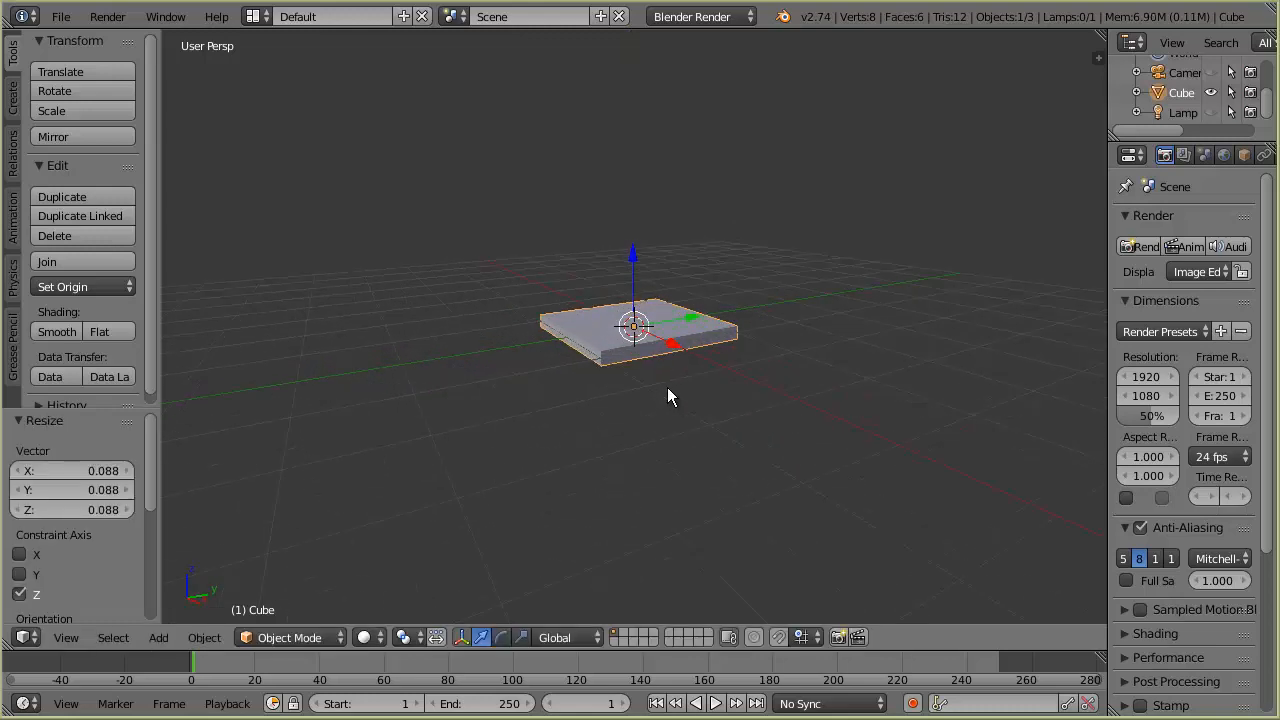
pyautogui.scroll(-3, 652, 420)
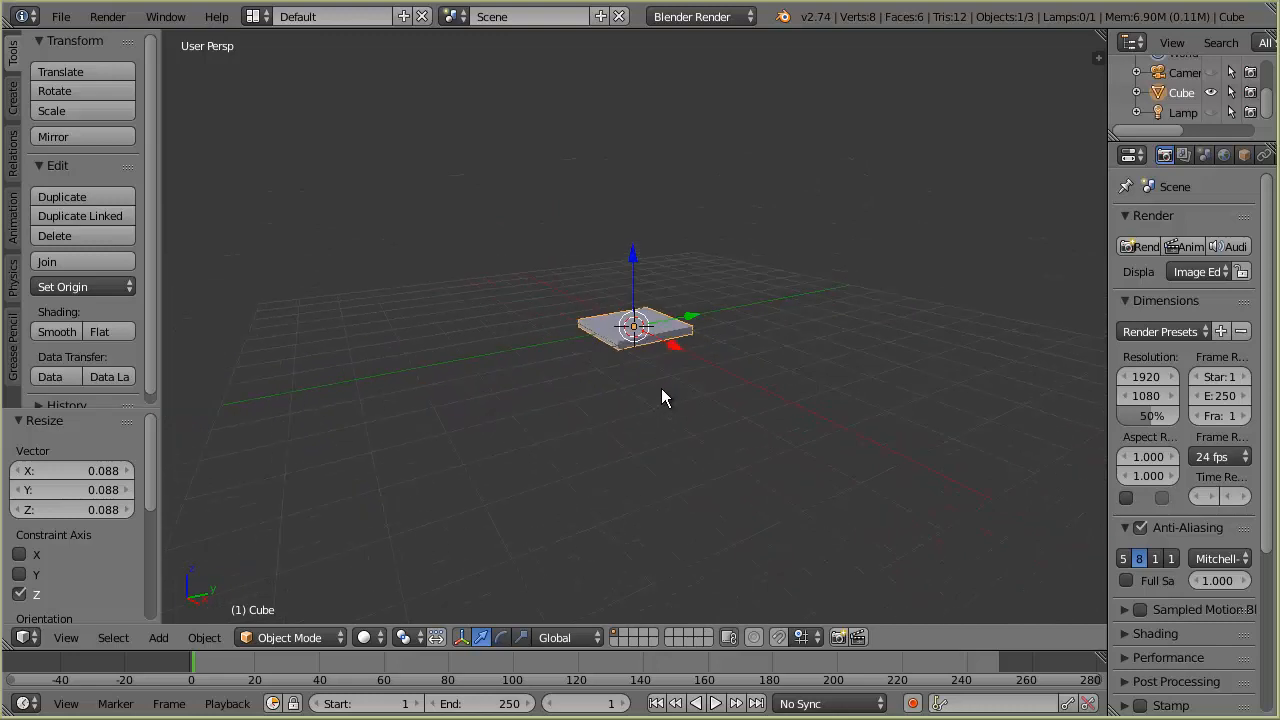
pyautogui.moveTo(631, 424); pyautogui.dragTo(698, 466, button='middle')
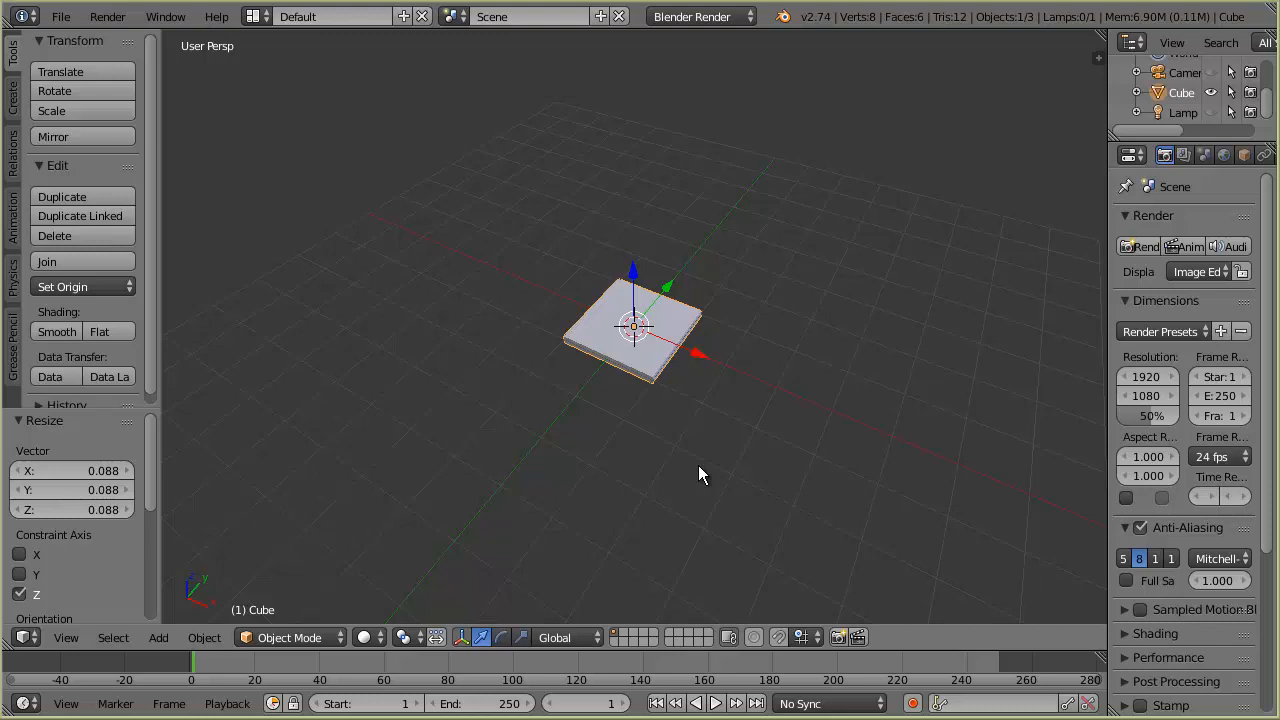
# In top view, duplicate the tile twice along positive X, placing each copy exactly 4 units from the previous one
pyautogui.press('KP_7')
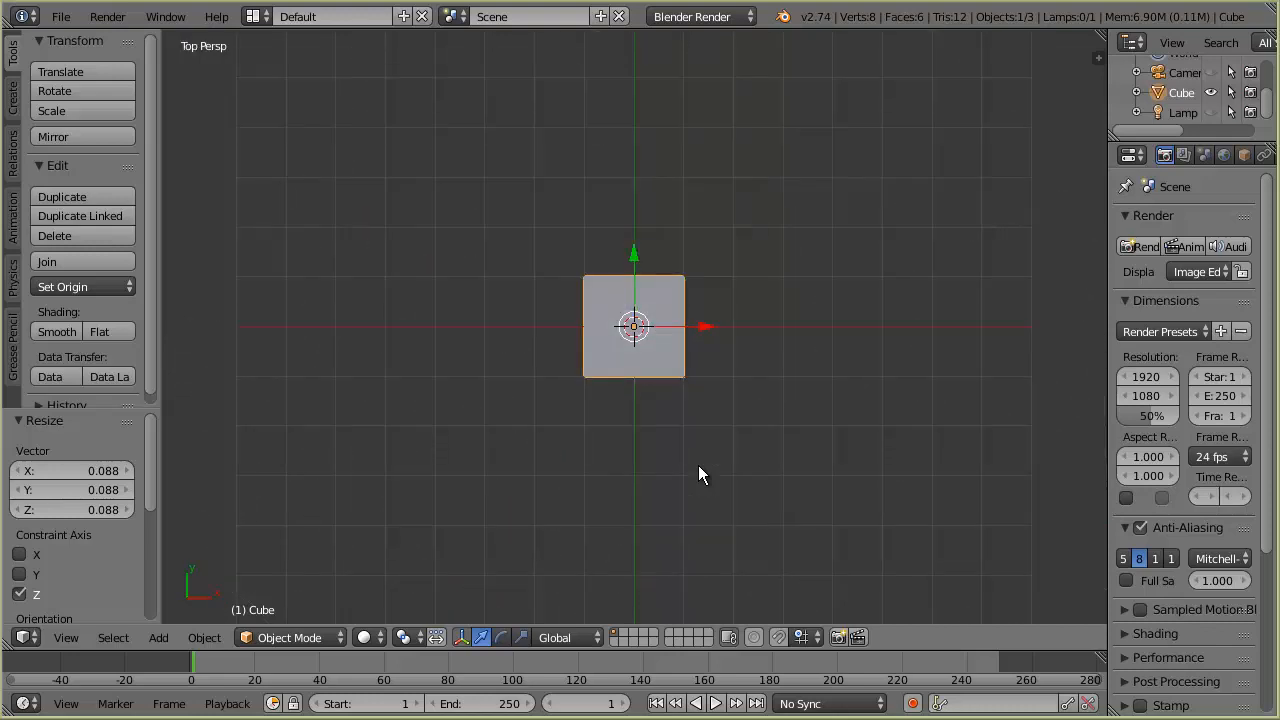
pyautogui.scroll(-4, 661, 349)
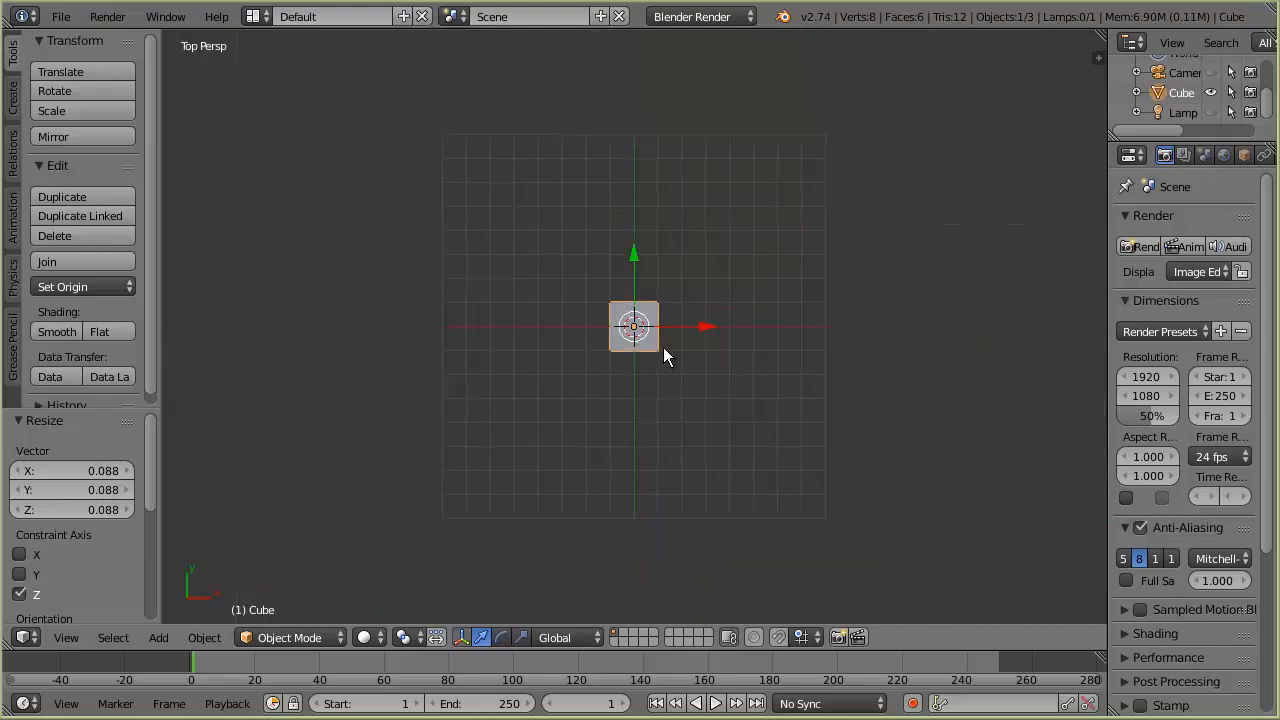
pyautogui.press('KP_5')
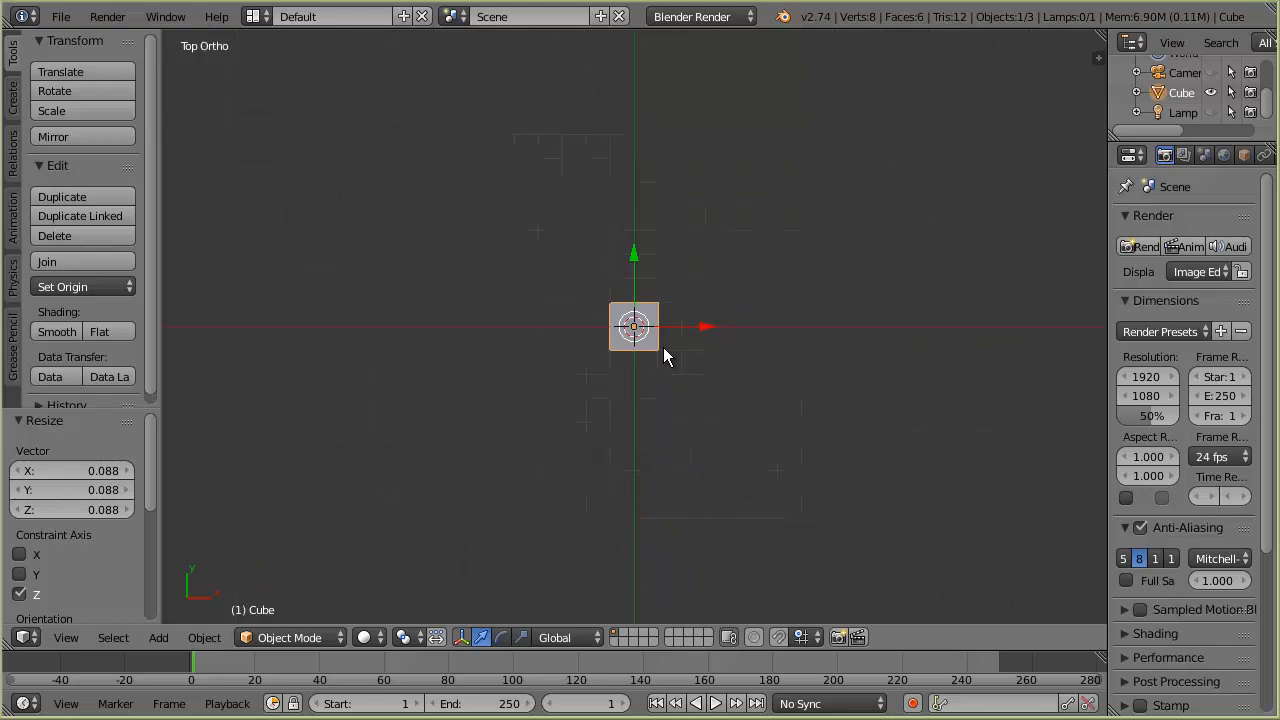
pyautogui.press('KP_5')
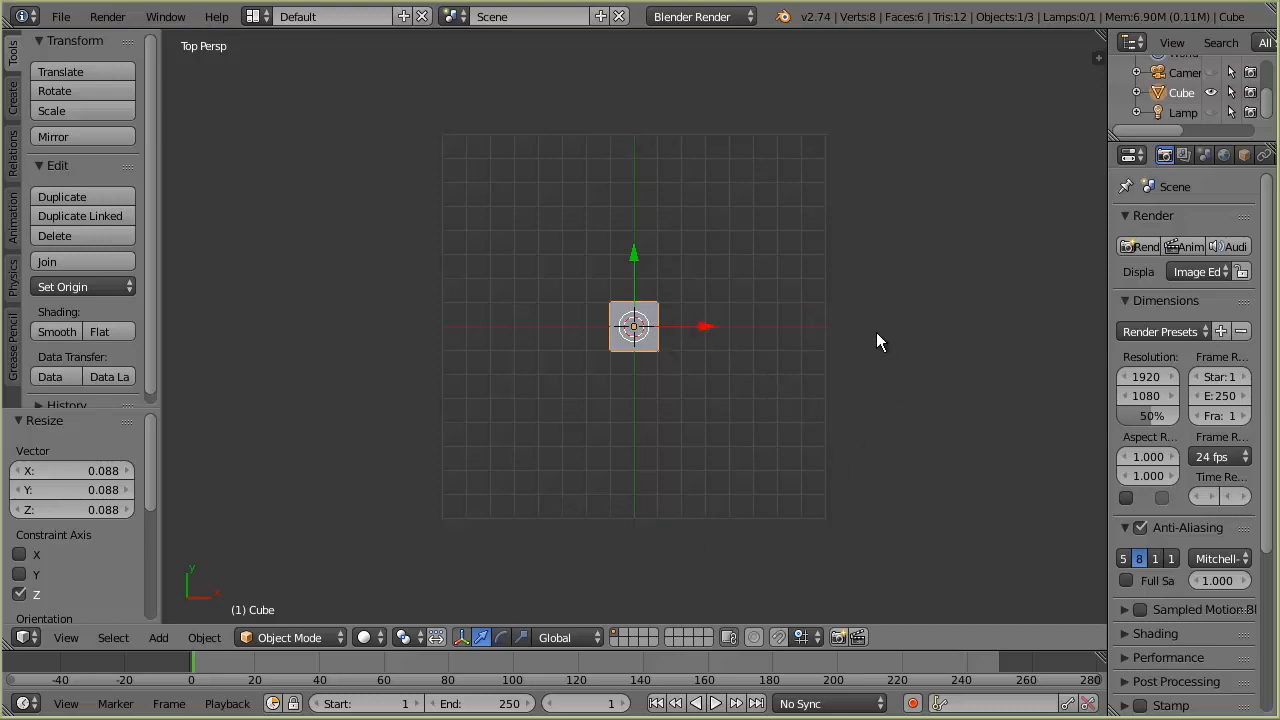
pyautogui.hotkey('shift', 'd')
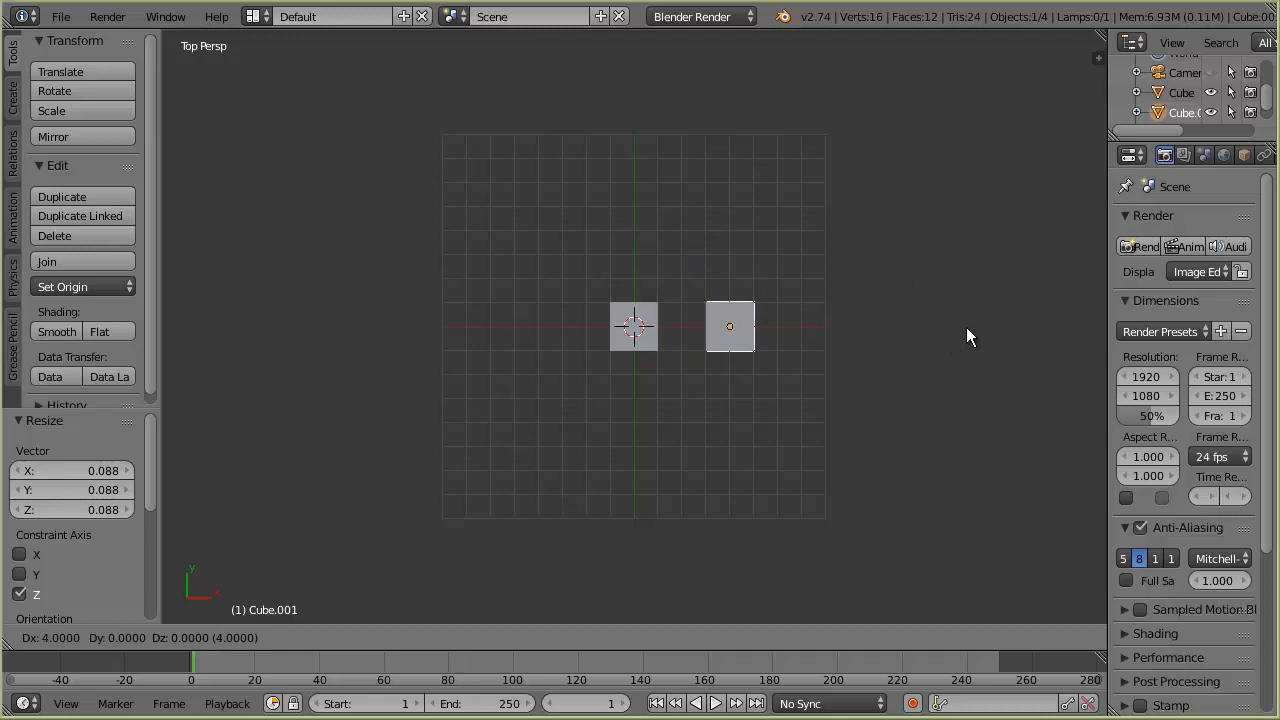
pyautogui.click(967, 328)
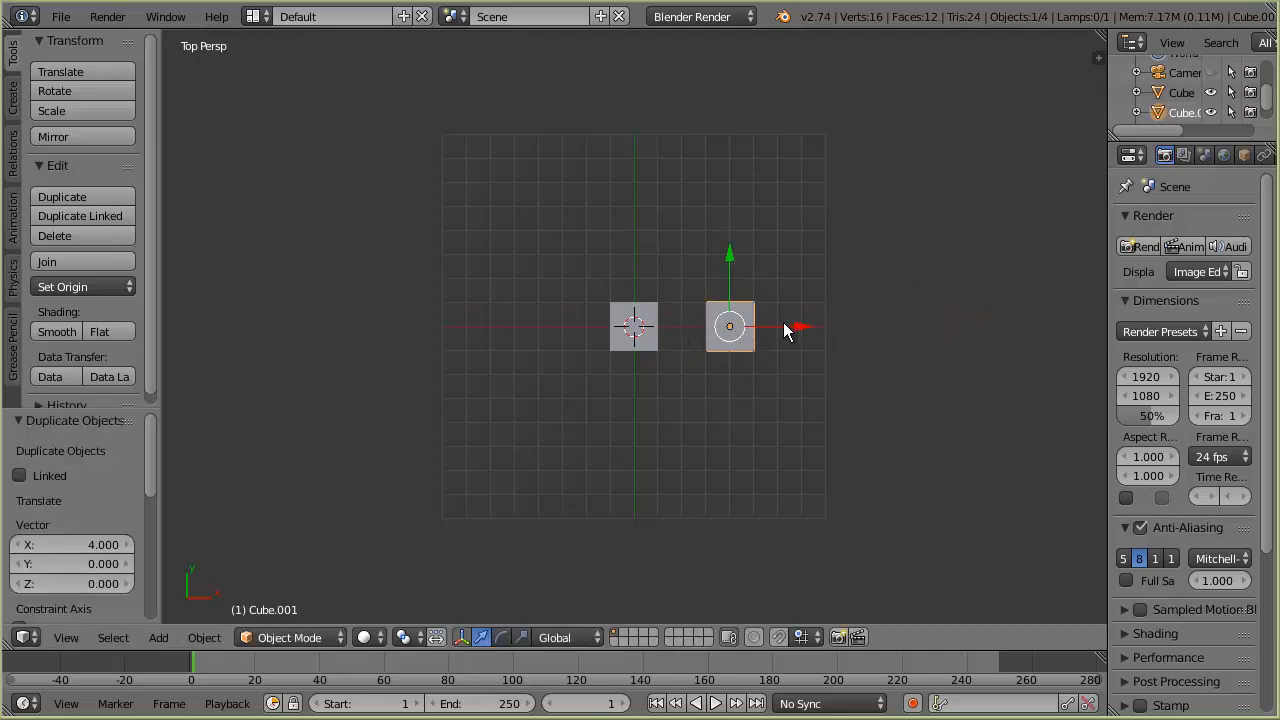
pyautogui.hotkey('shift', 'd')
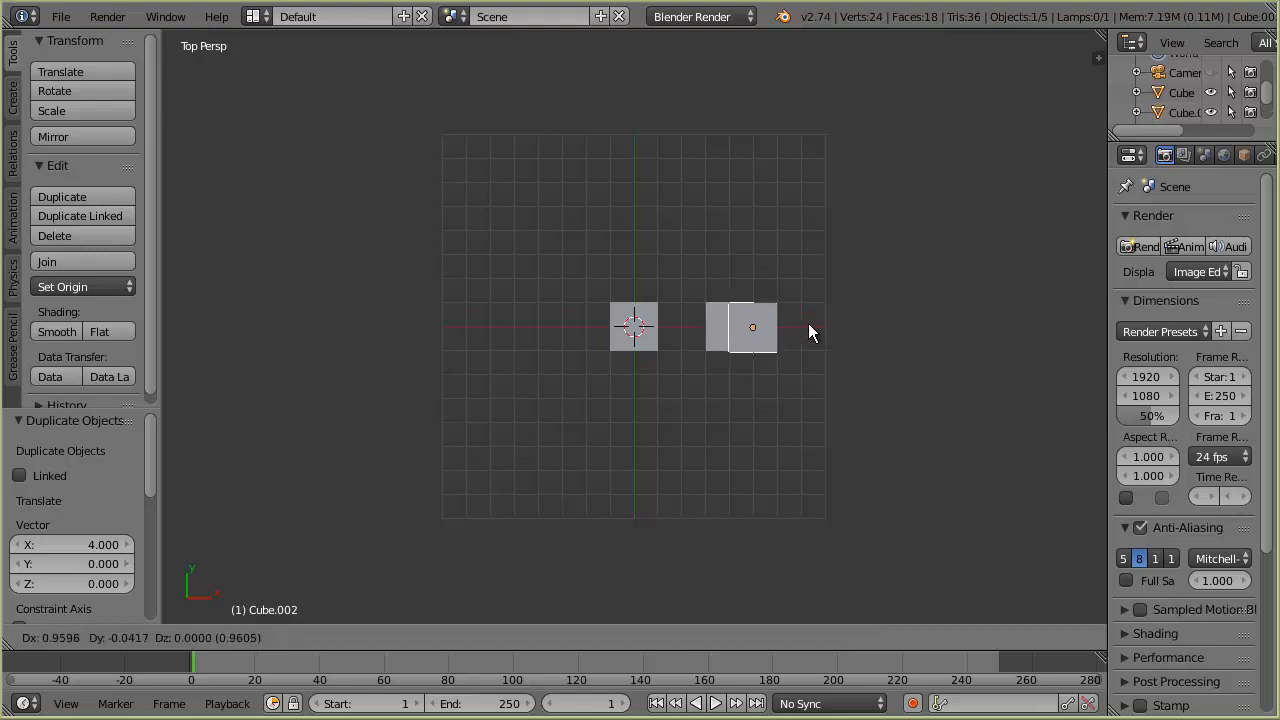
pyautogui.click(884, 328)
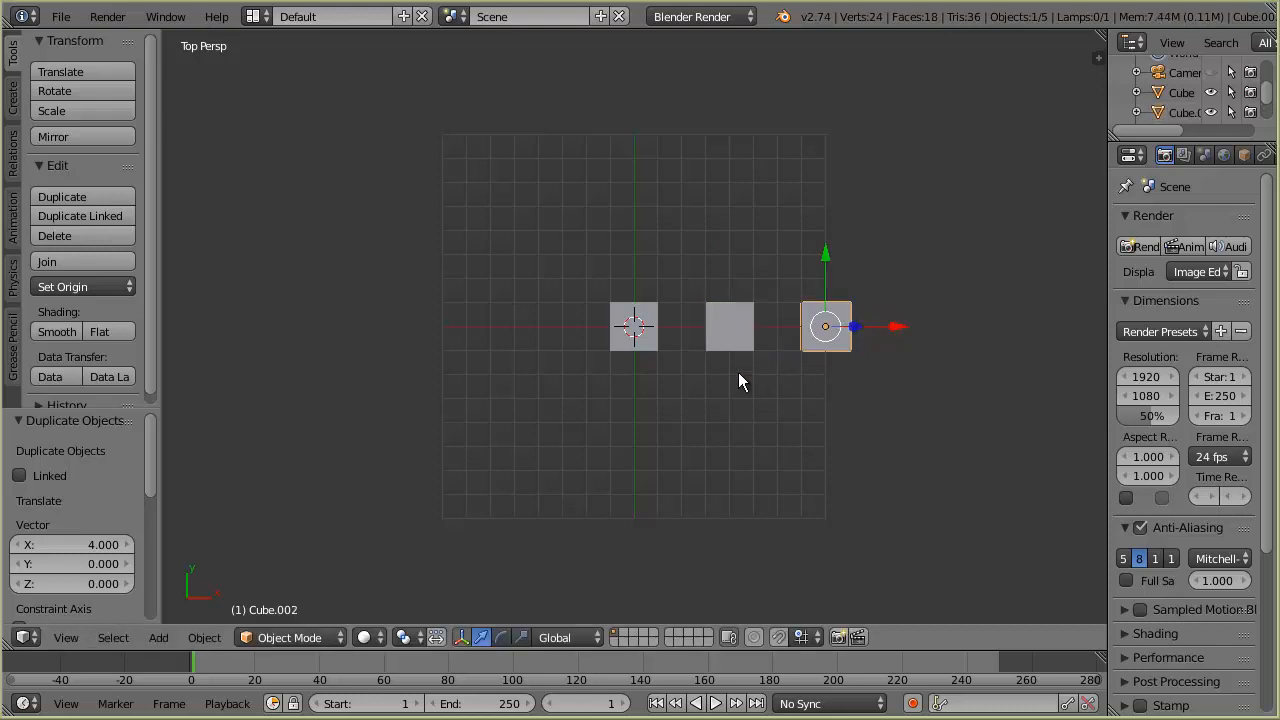
# Duplicate the original tile at the origin and place the copy at an offset of -4 units along X
pyautogui.rightClick(638, 333)
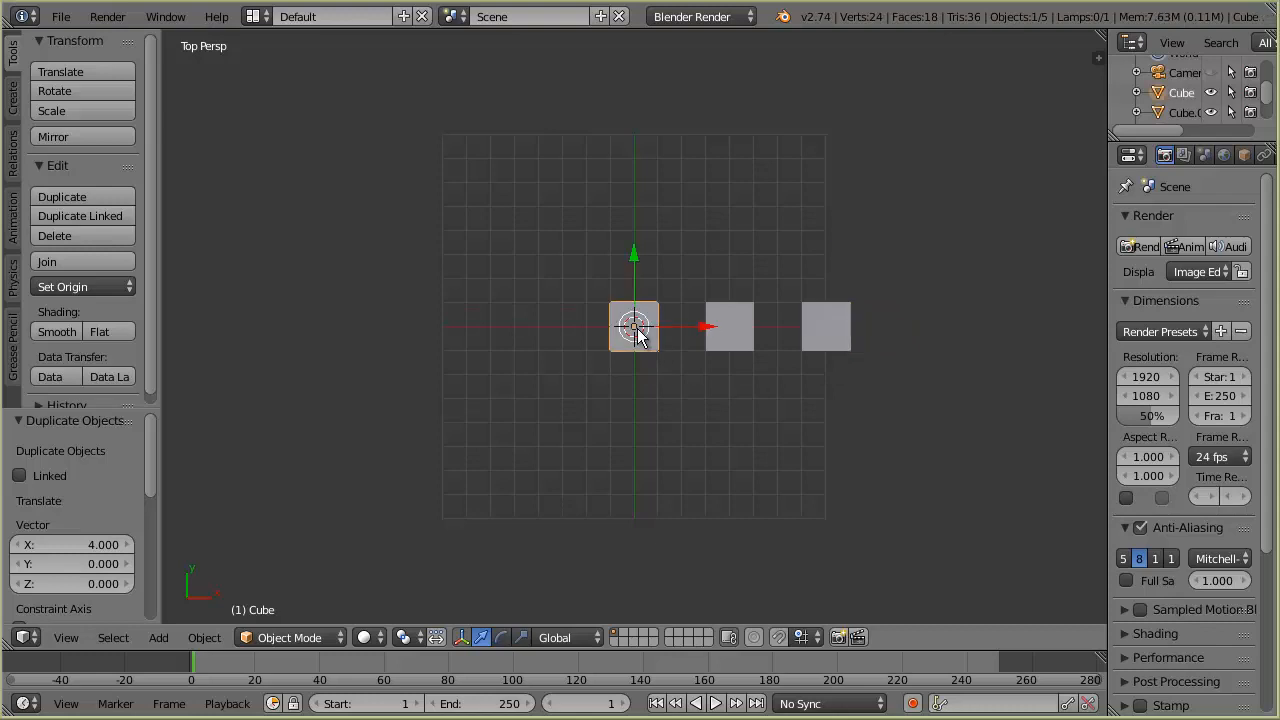
pyautogui.hotkey('shift', 'd')
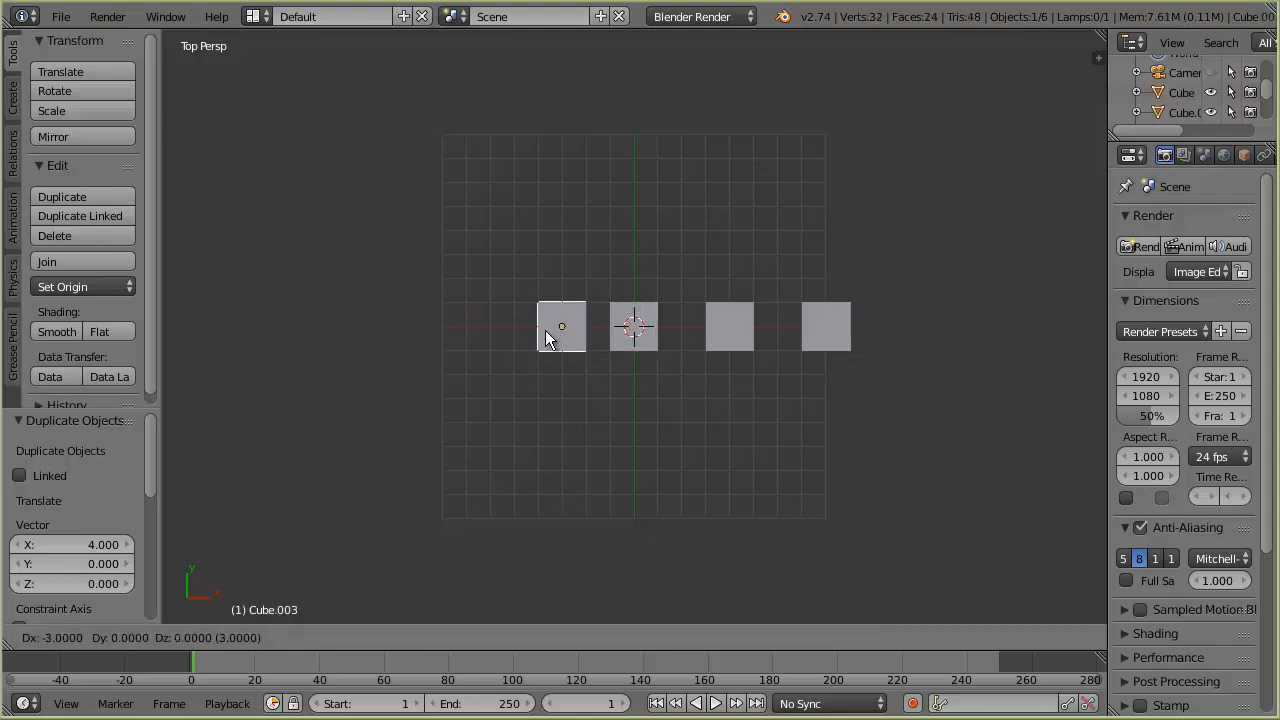
pyautogui.click(540, 330)
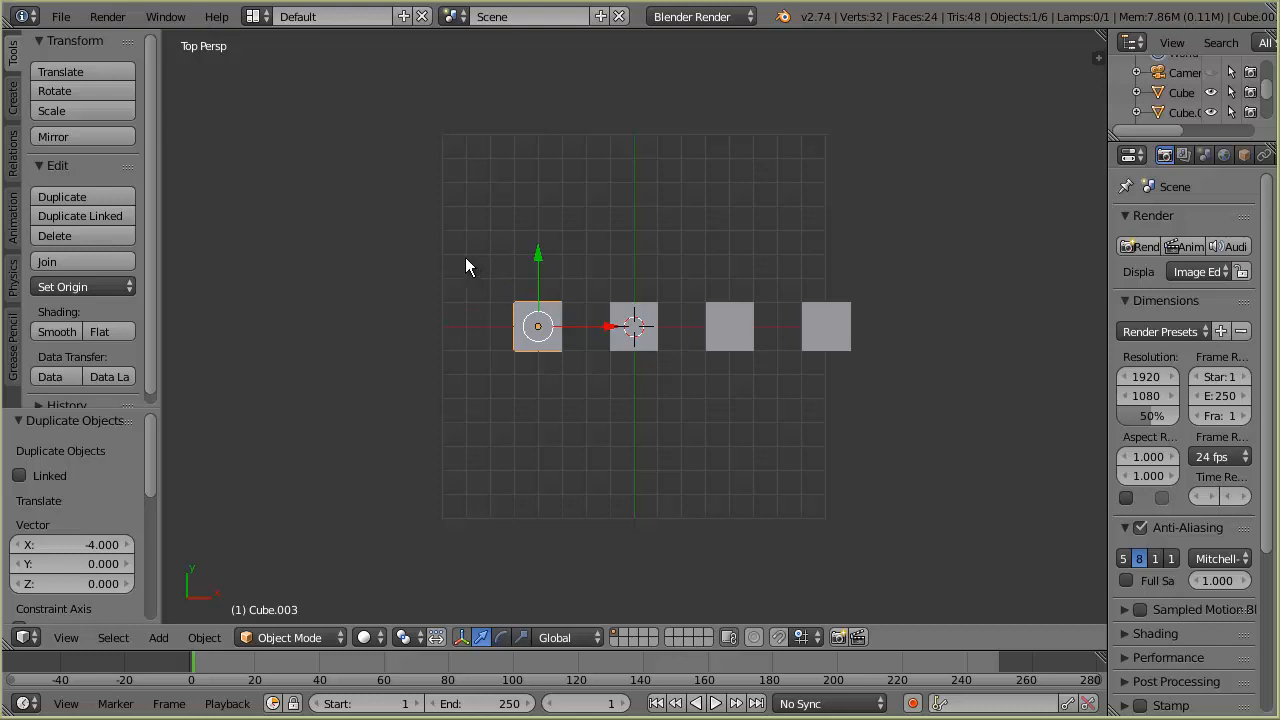
# Select all four tiles of the row and move them together by -1 unit along X, snapped to the grid
pyautogui.press('b')
pyautogui.moveTo(455, 250); pyautogui.dragTo(908, 432)
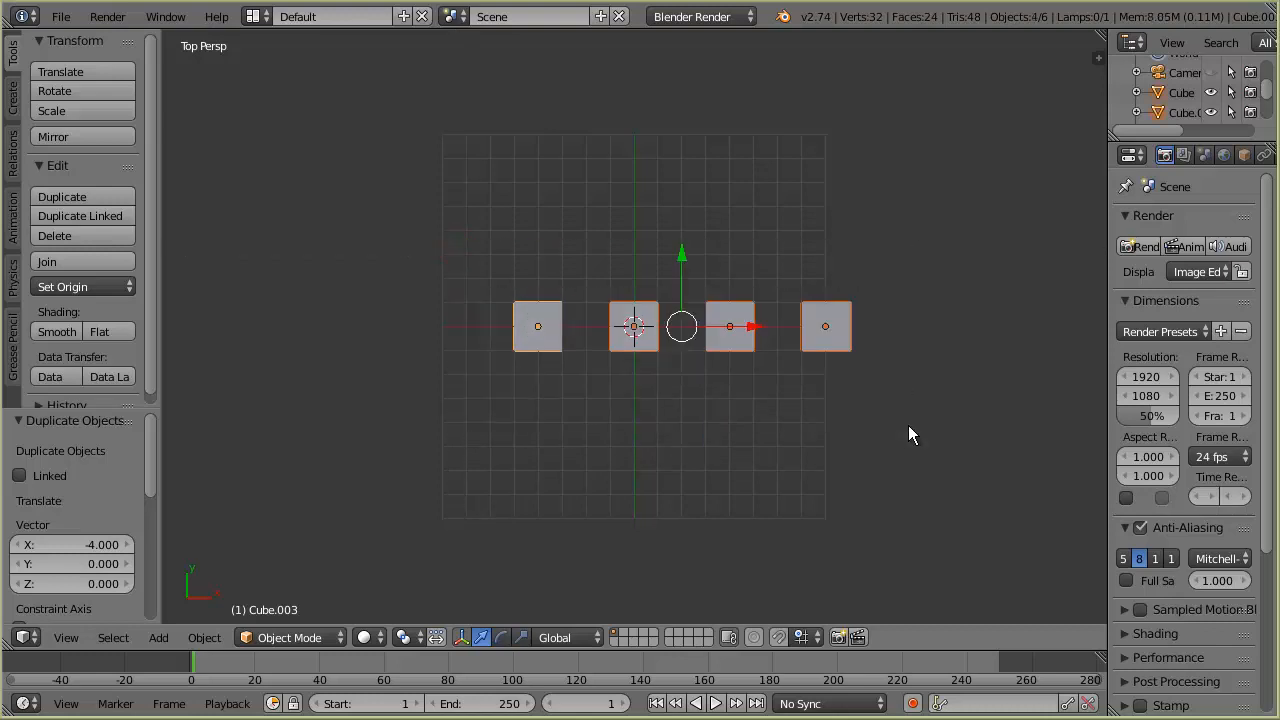
pyautogui.press('g')
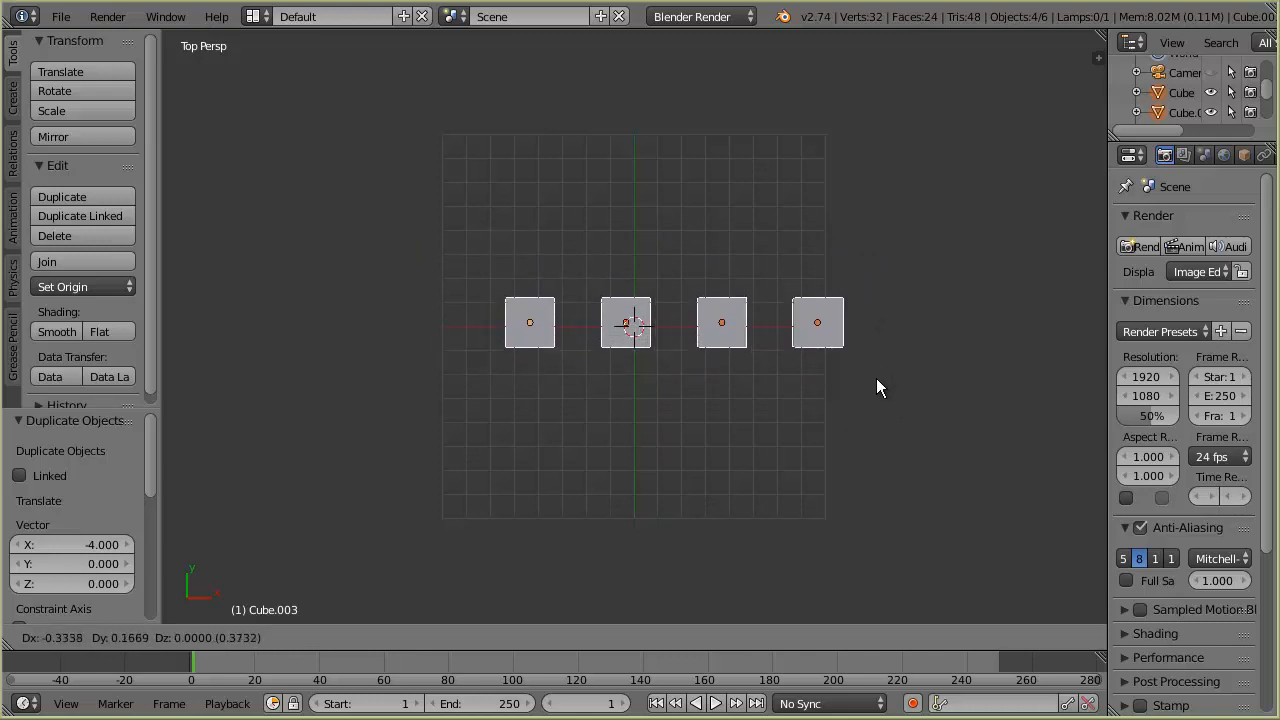
pyautogui.press('ctrl')
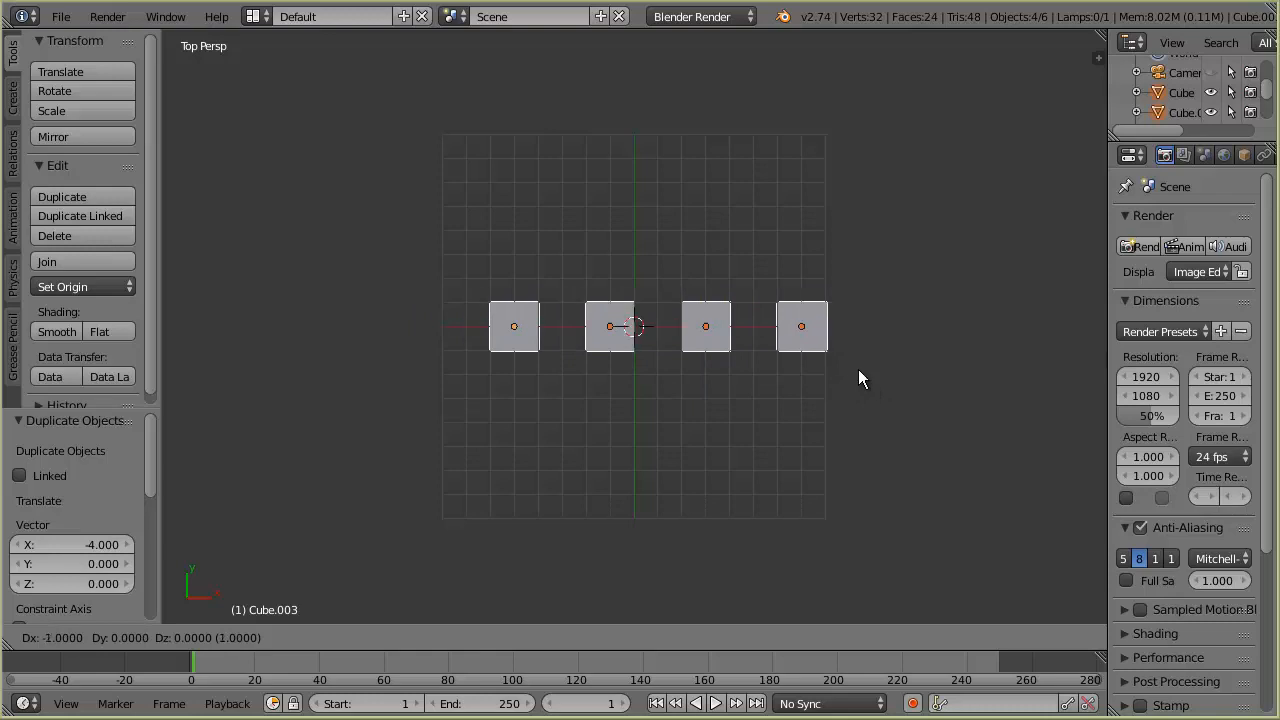
pyautogui.click(862, 383)
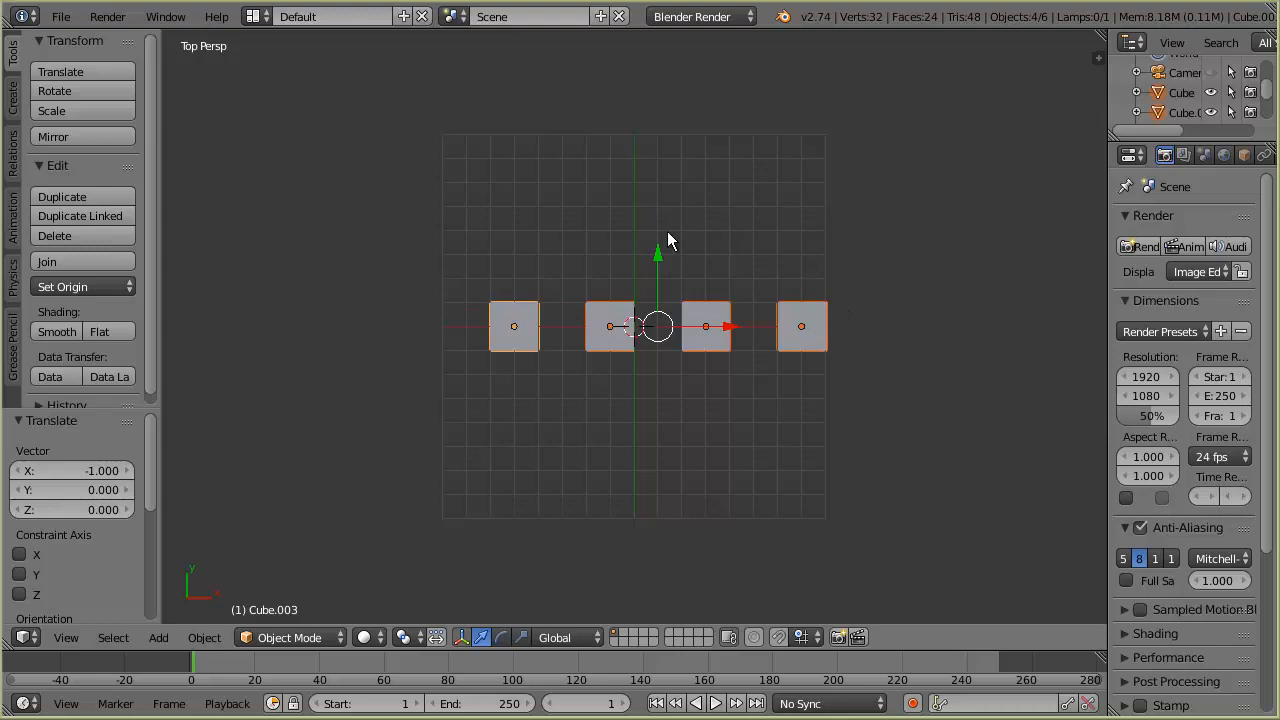
# Duplicate the tile row with an offset of 2 in X and 2 in Y, and duplicate both rows 4 units along Y
pyautogui.hotkey('shift', 'd')
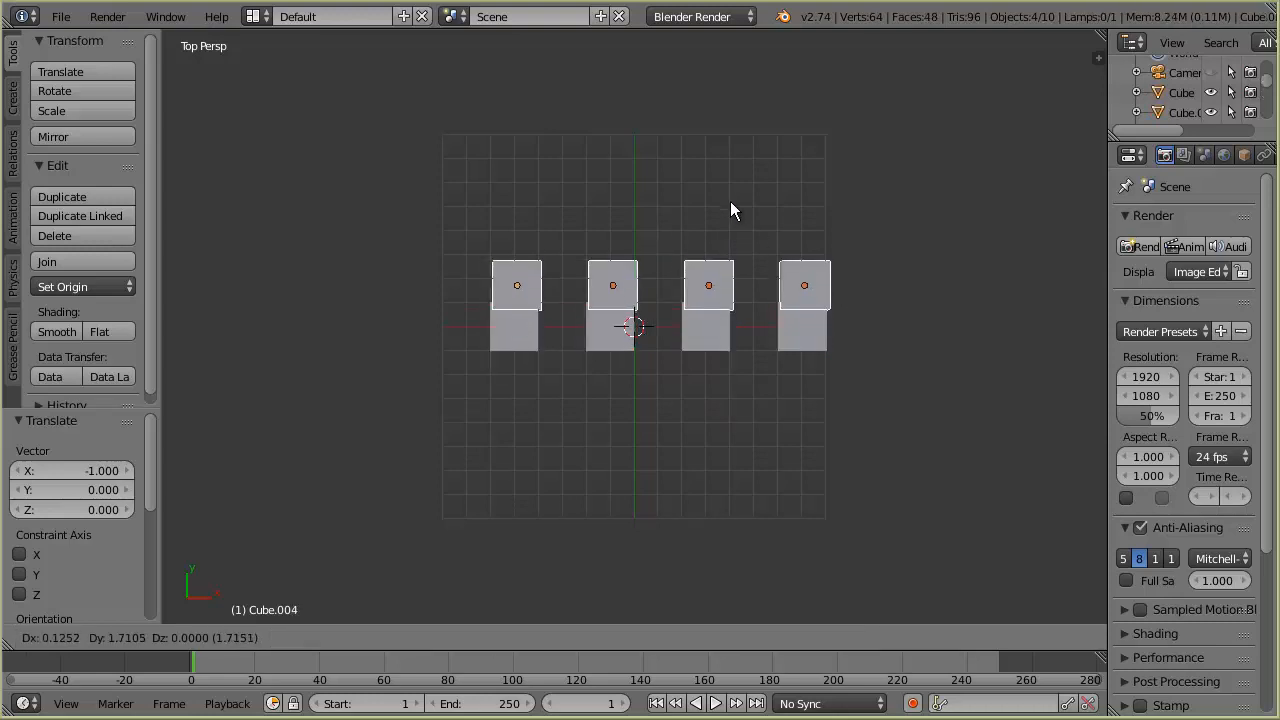
pyautogui.click(772, 205)
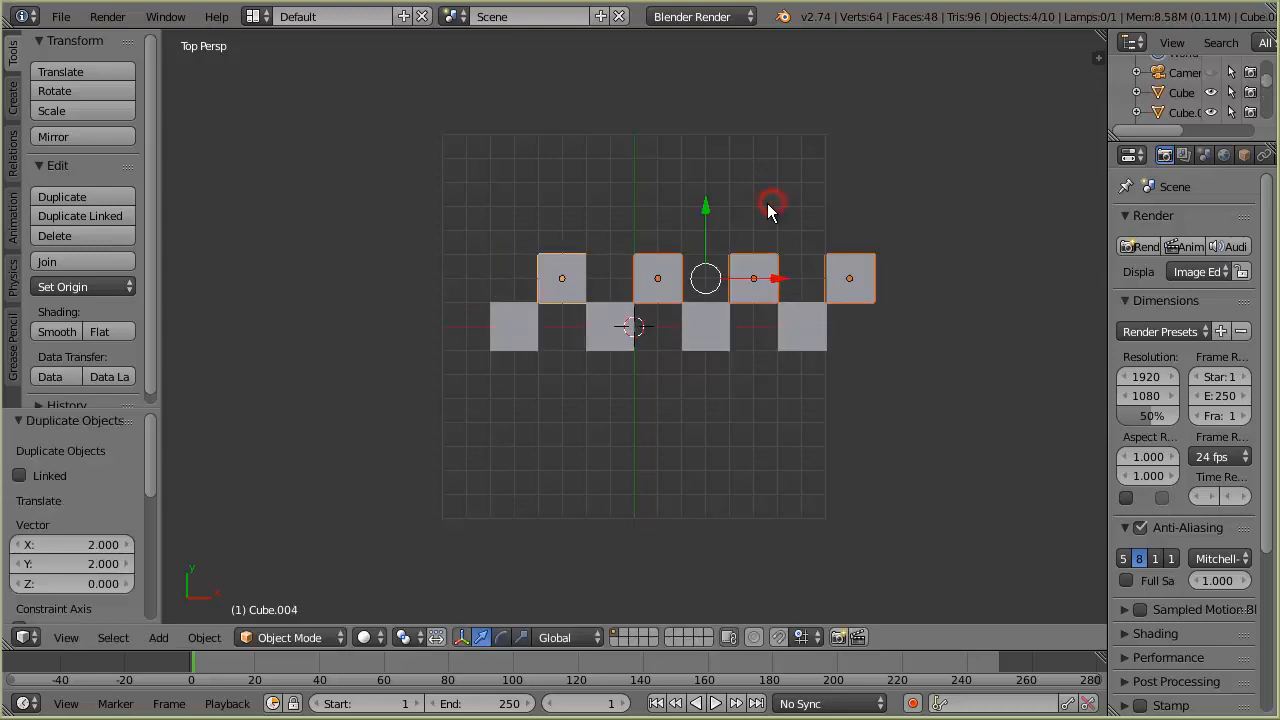
pyautogui.press('b')
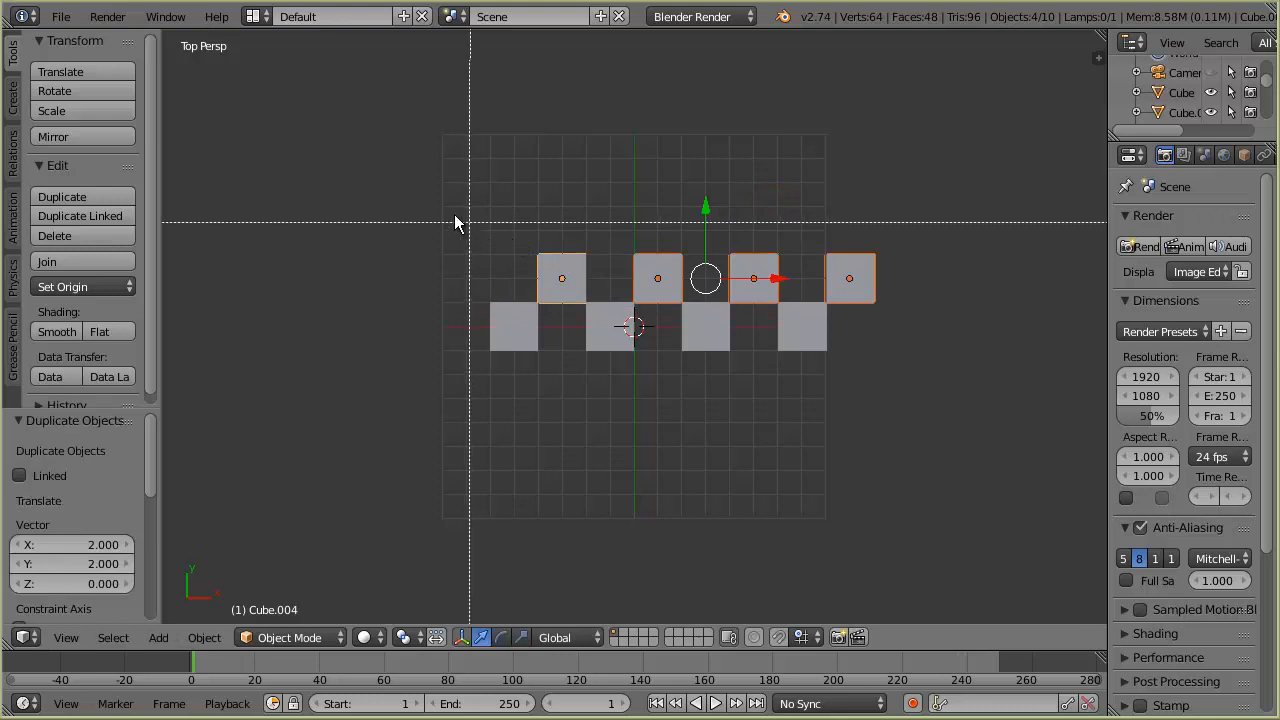
pyautogui.moveTo(413, 187); pyautogui.dragTo(922, 418)
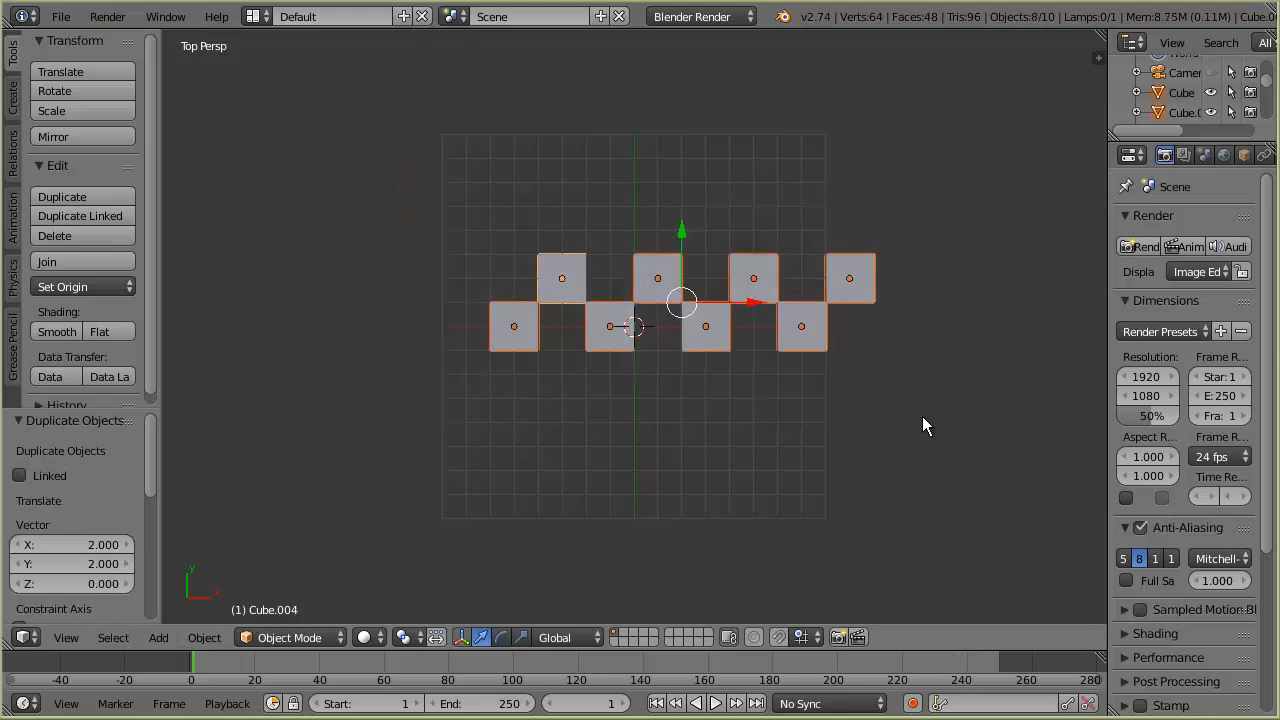
pyautogui.hotkey('shift', 'd')
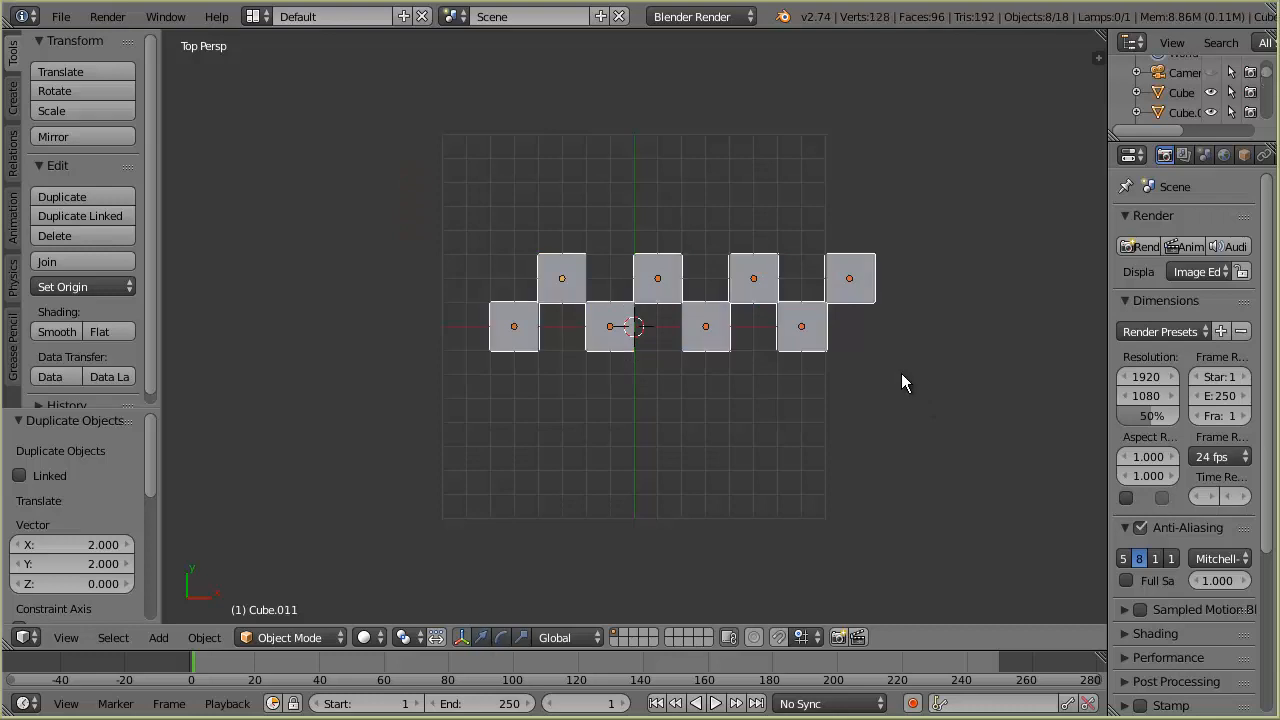
pyautogui.click(901, 283)
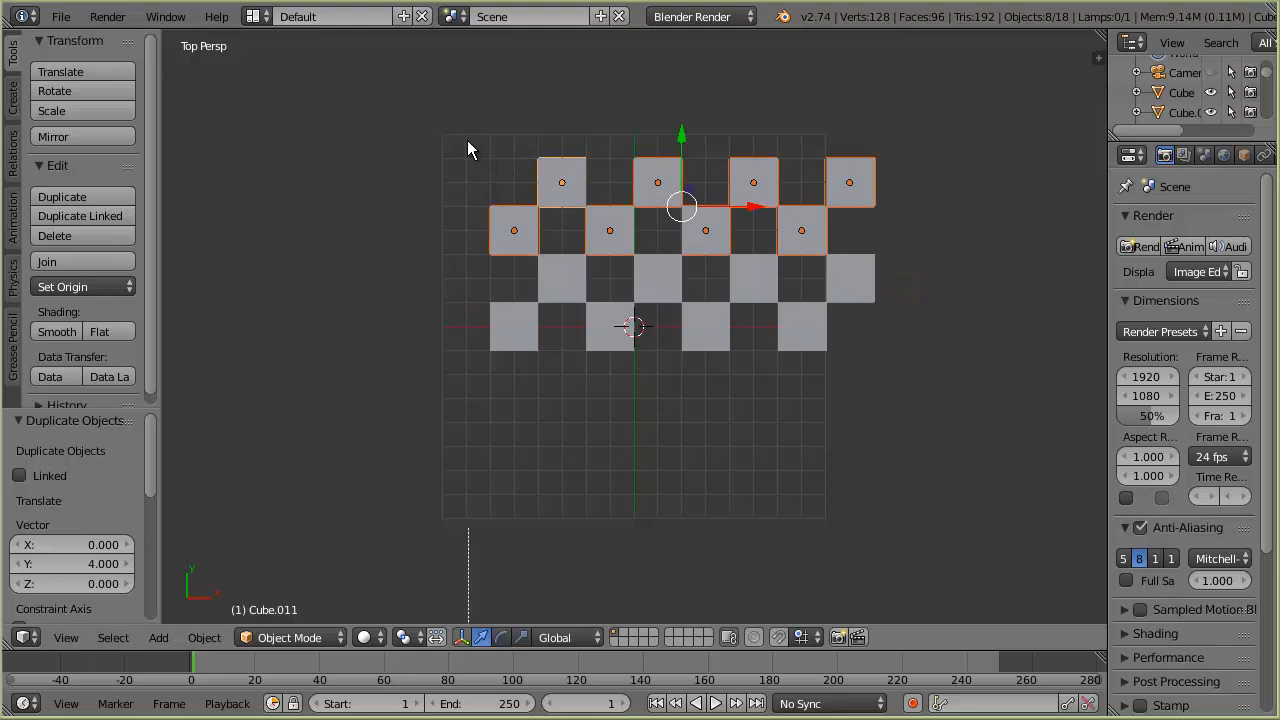
# Move all four rows of tiles by -2 in X and 1 in Y, and duplicate them -8 units along Y
pyautogui.press('b')
pyautogui.moveTo(423, 114); pyautogui.dragTo(953, 431)
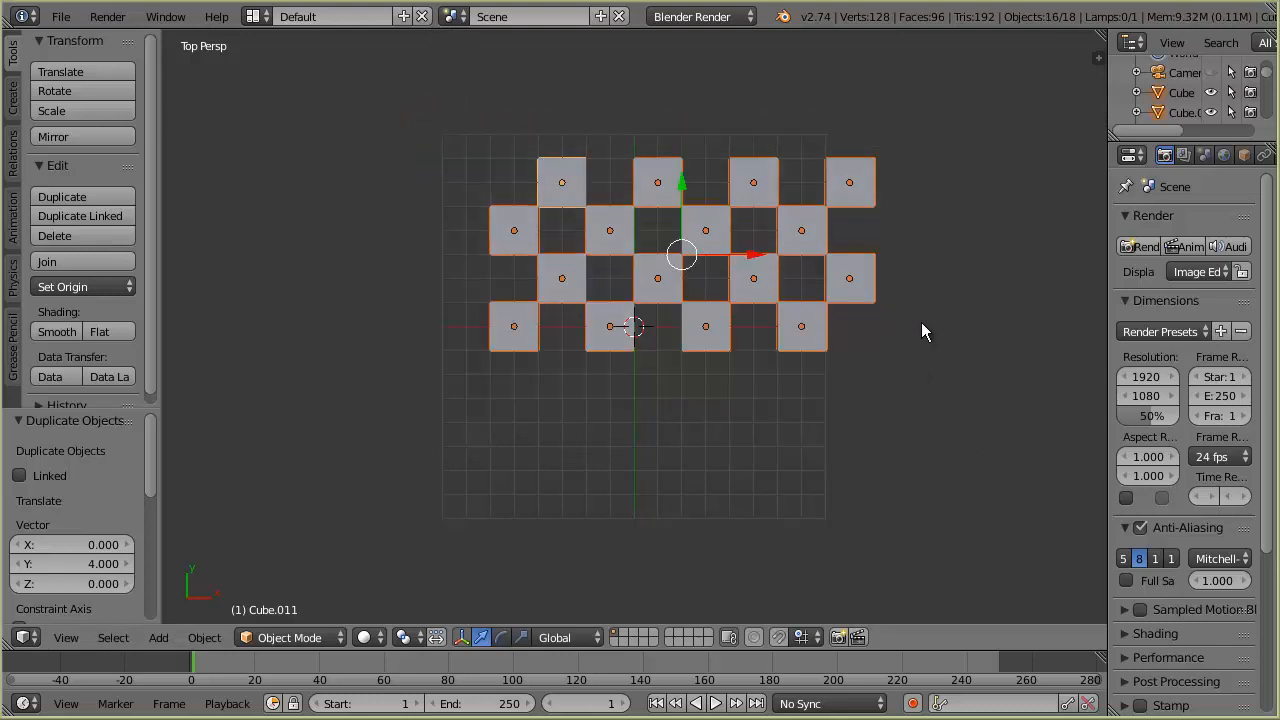
pyautogui.press('g')
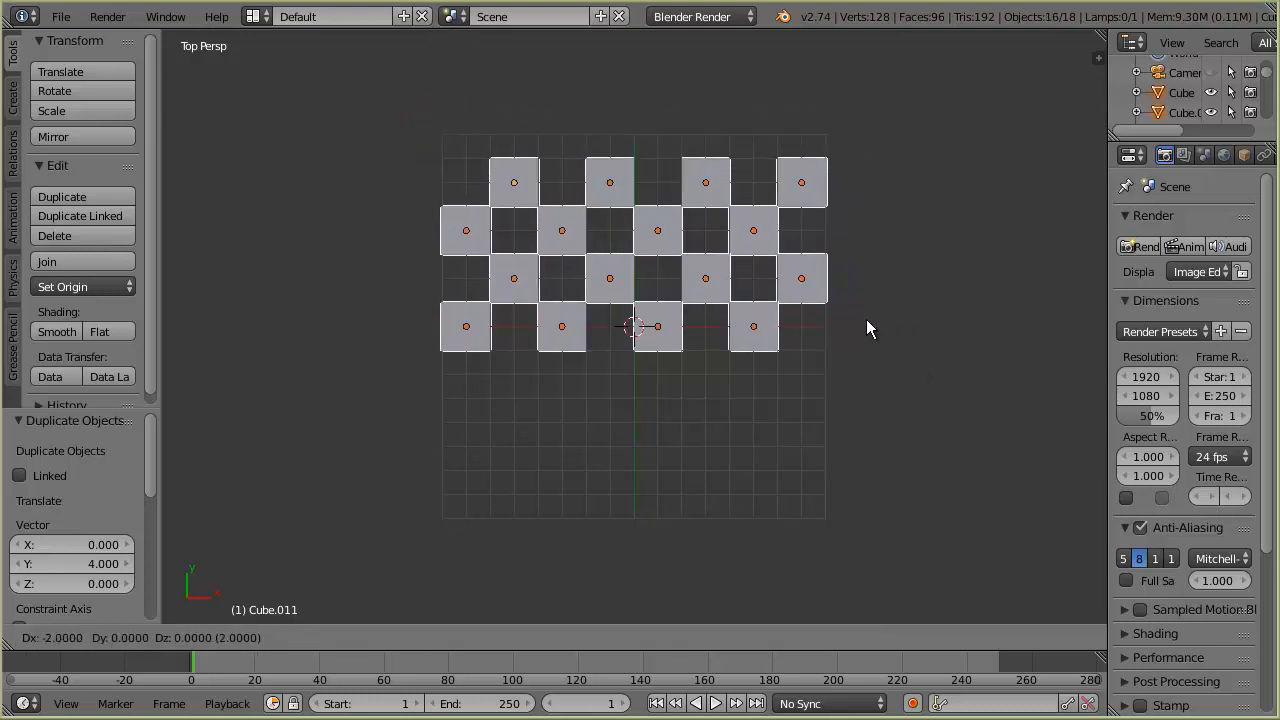
pyautogui.click(868, 296)
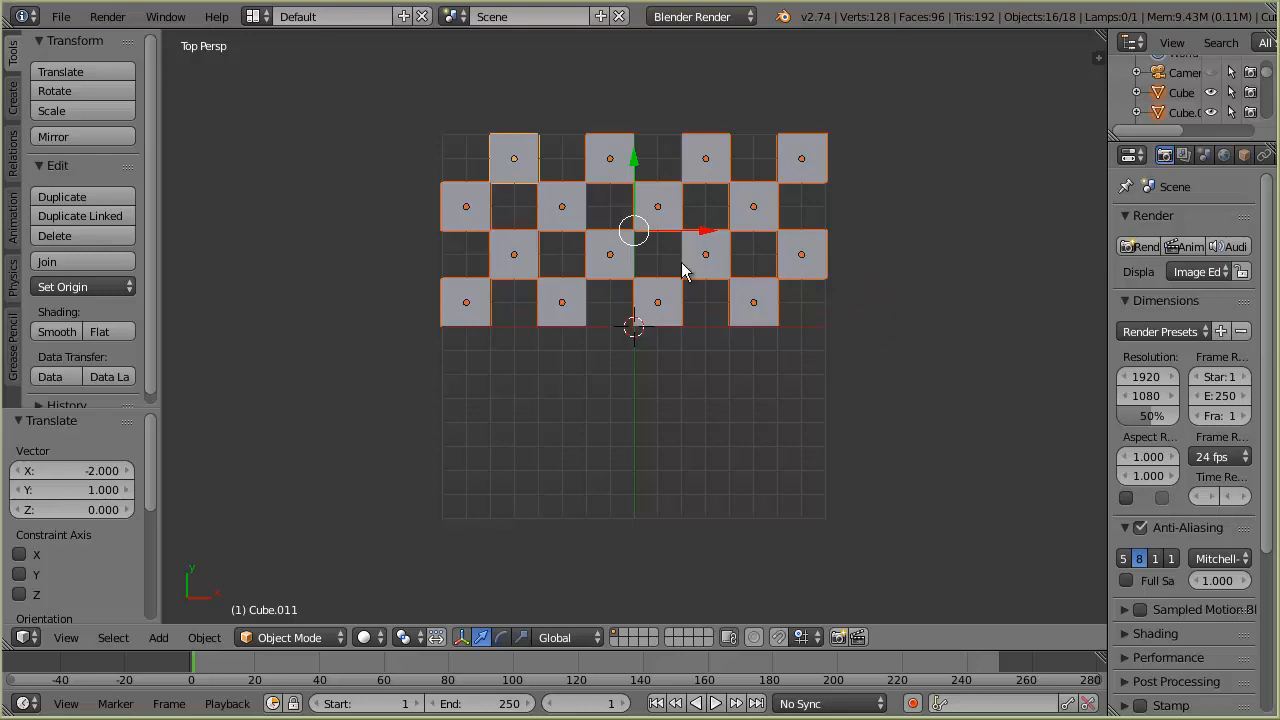
pyautogui.hotkey('shift', 'd')
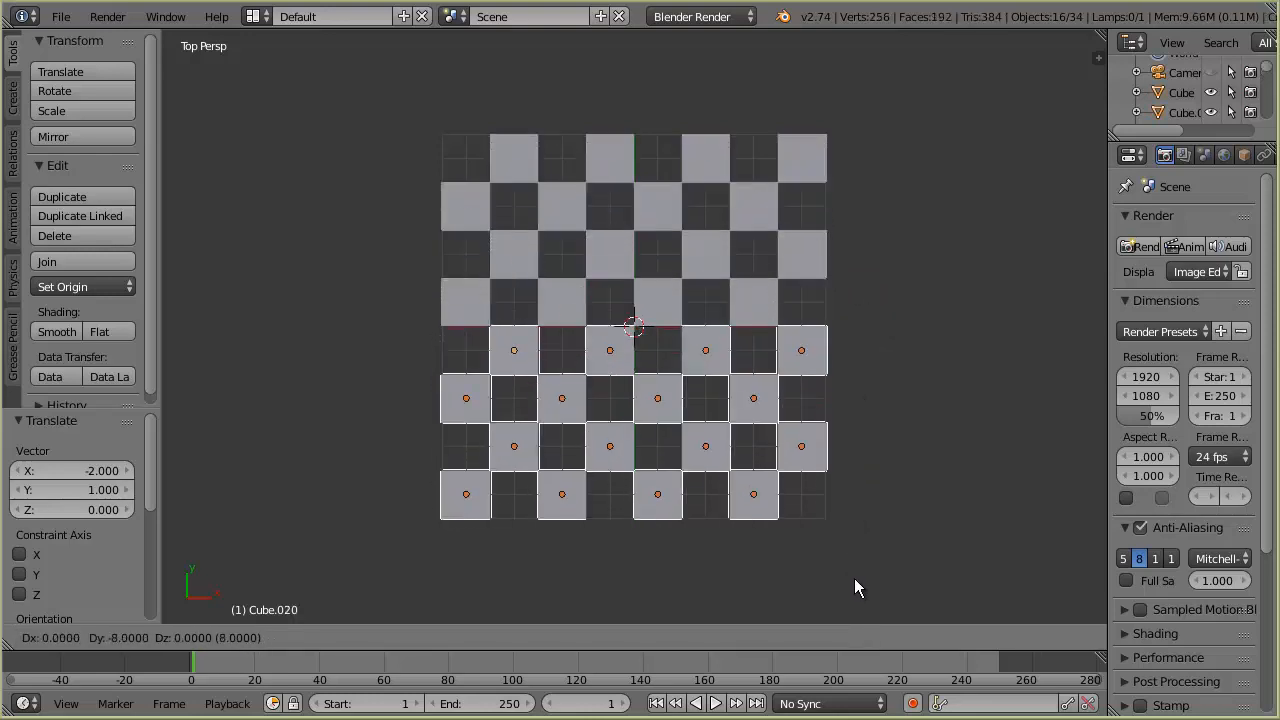
pyautogui.click(854, 578)
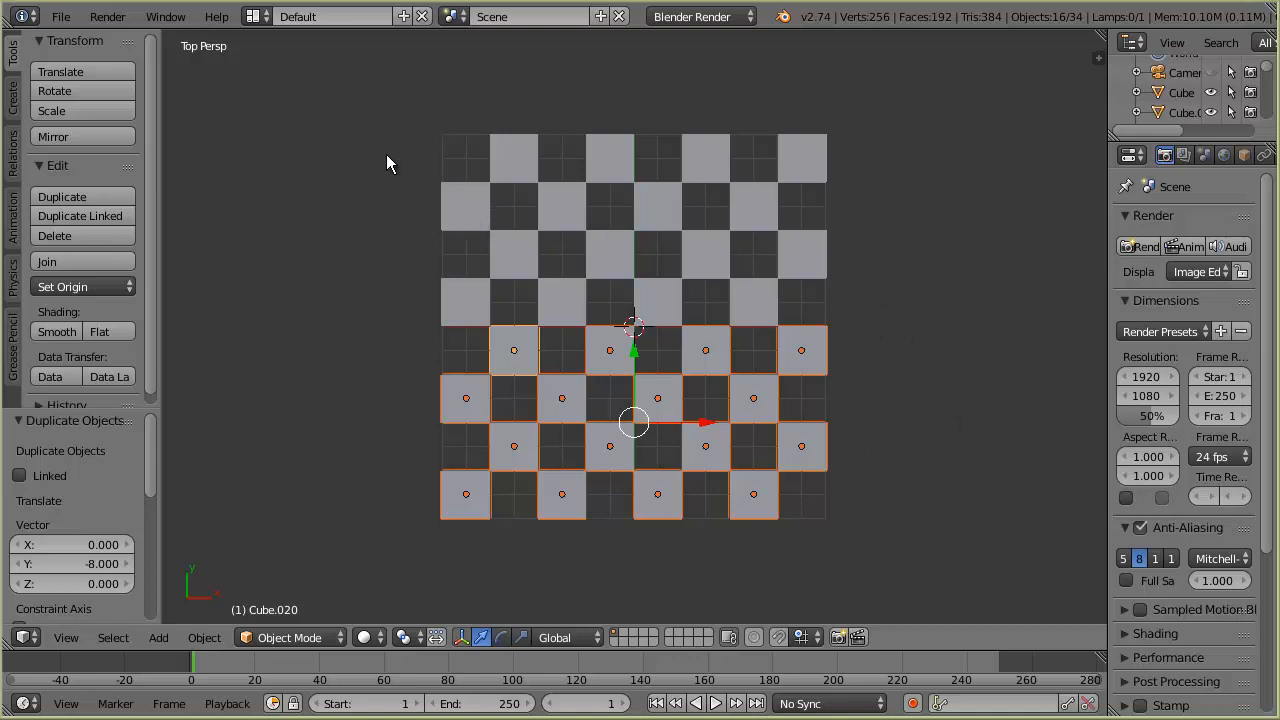
# Select all tiles of the checkered board and widen the Outliner area to look through its list of cubes
pyautogui.press('b')
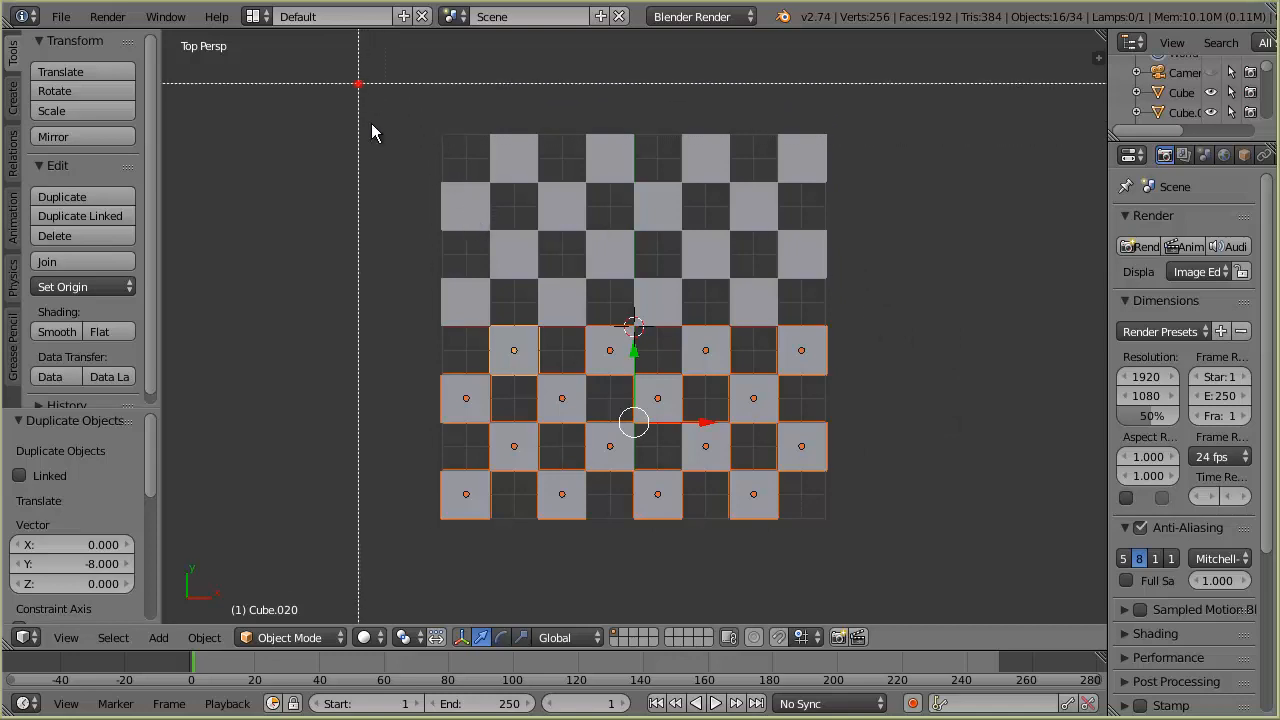
pyautogui.moveTo(358, 82); pyautogui.dragTo(892, 574)
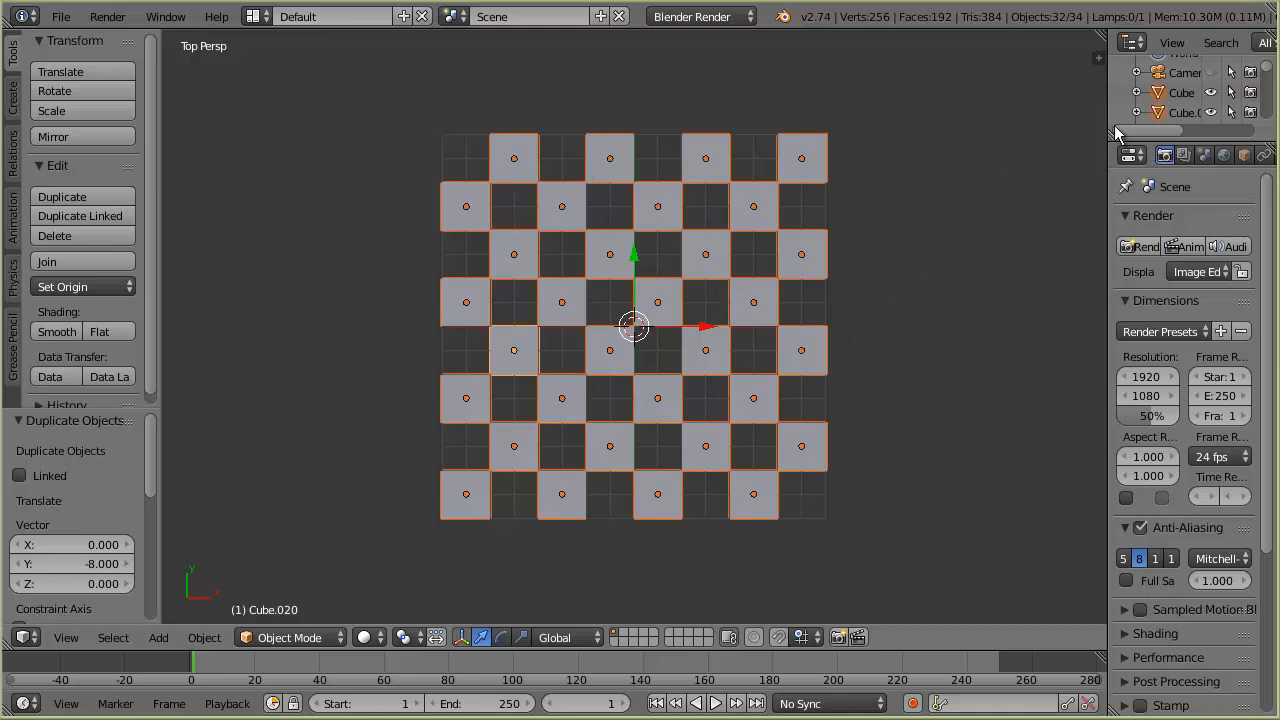
pyautogui.moveTo(1106, 120); pyautogui.dragTo(1048, 120)
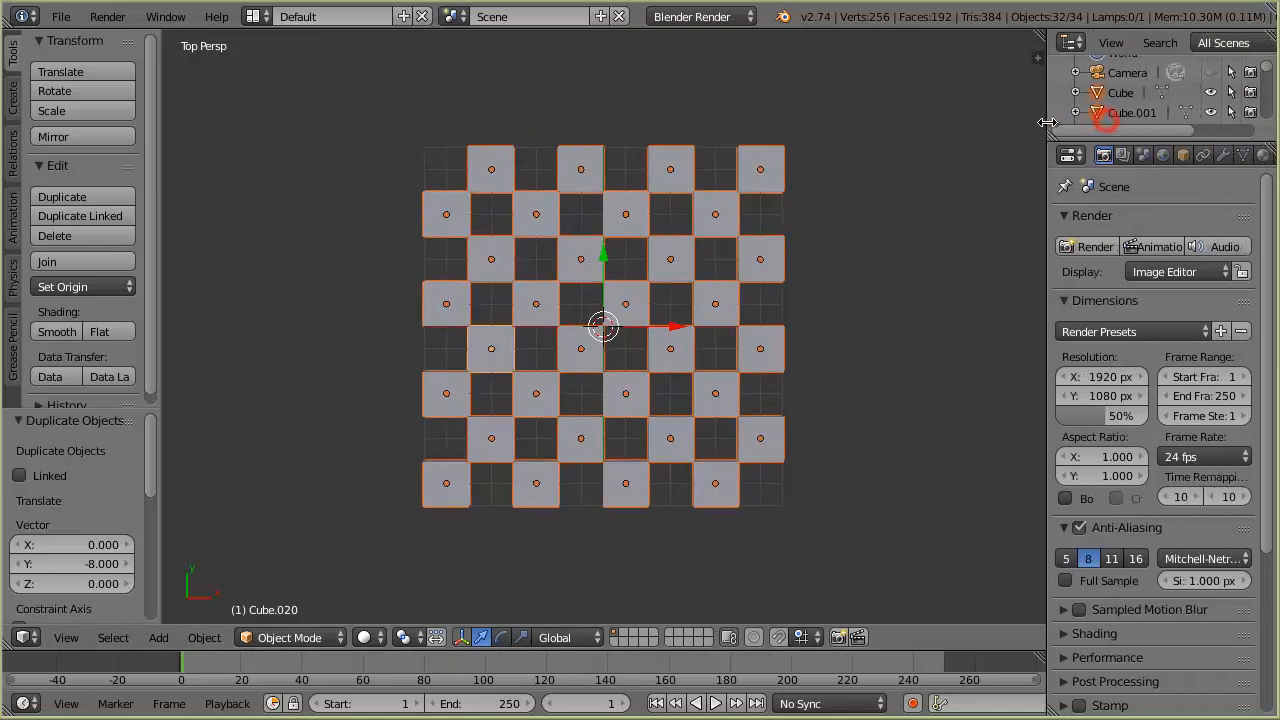
pyautogui.scroll(-3, 1266, 88)
pyautogui.scroll(2, 1266, 88)
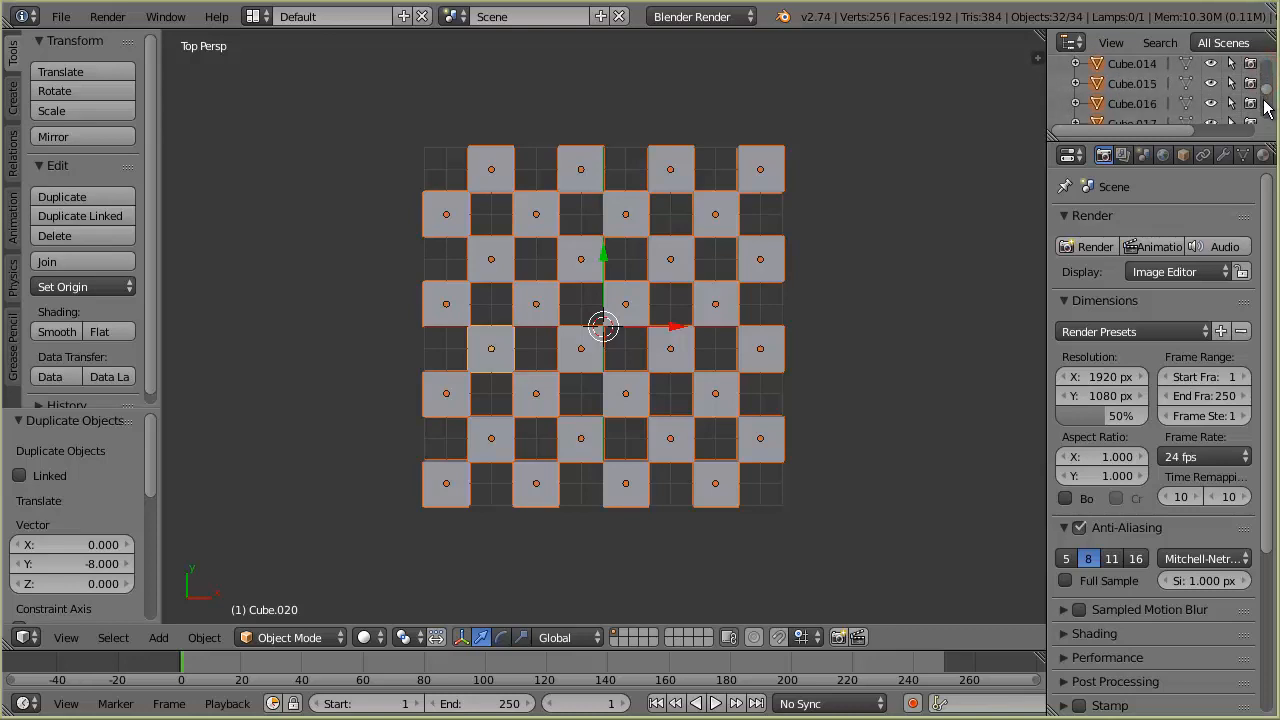
# Join all the selected board tiles into a single object
pyautogui.scroll(4, 1266, 84)
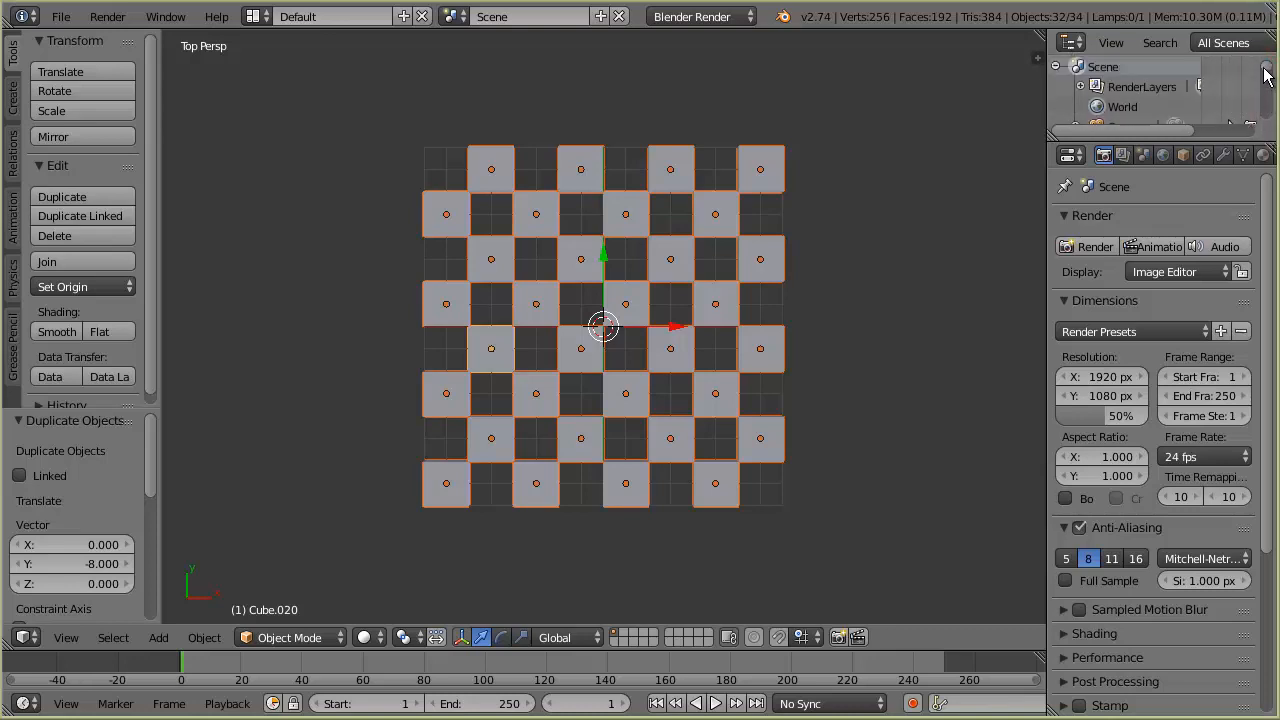
pyautogui.click(86, 259)
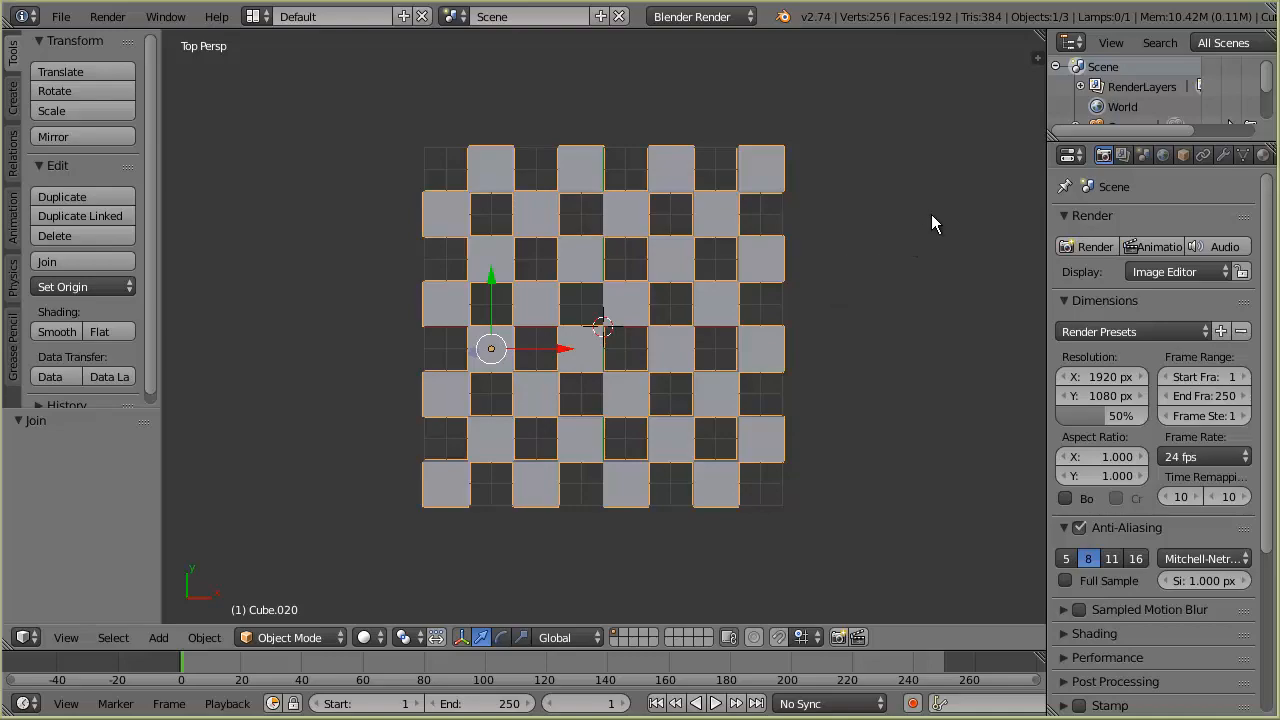
# Try rotating the joined board by about 11 degrees around its off-center origin, and undo the rotation
pyautogui.press('r')
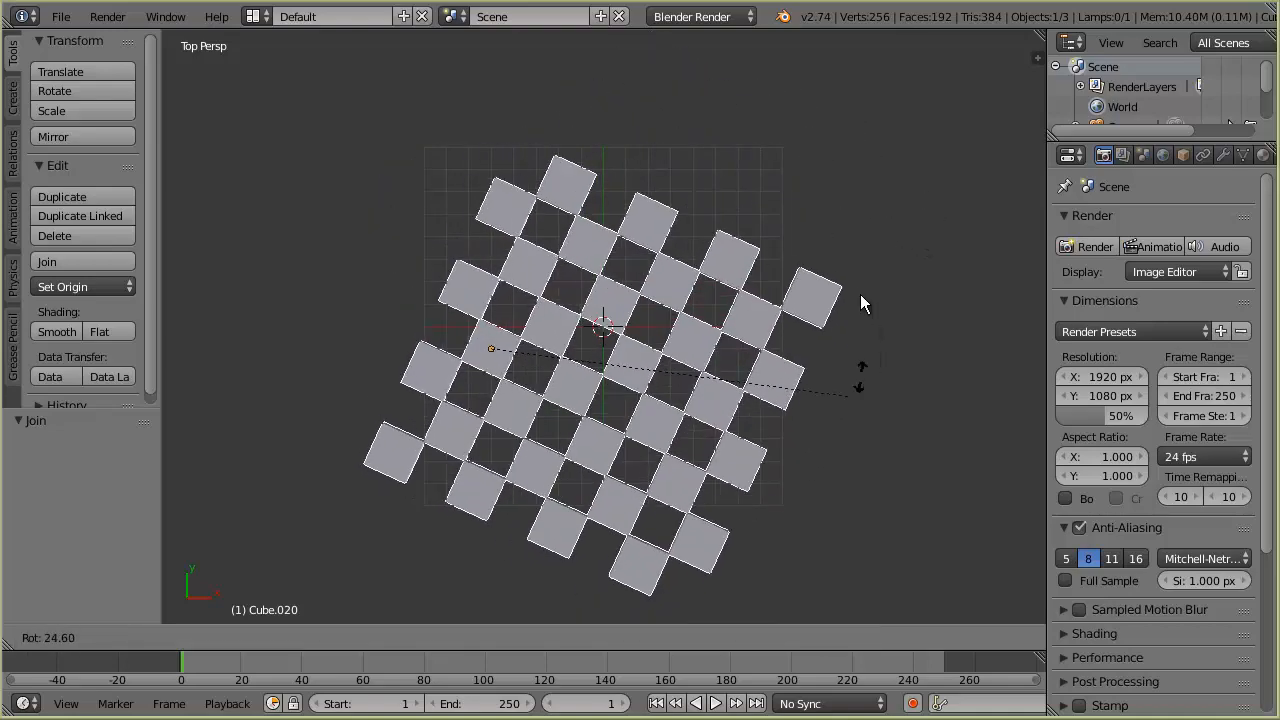
pyautogui.click(838, 318)
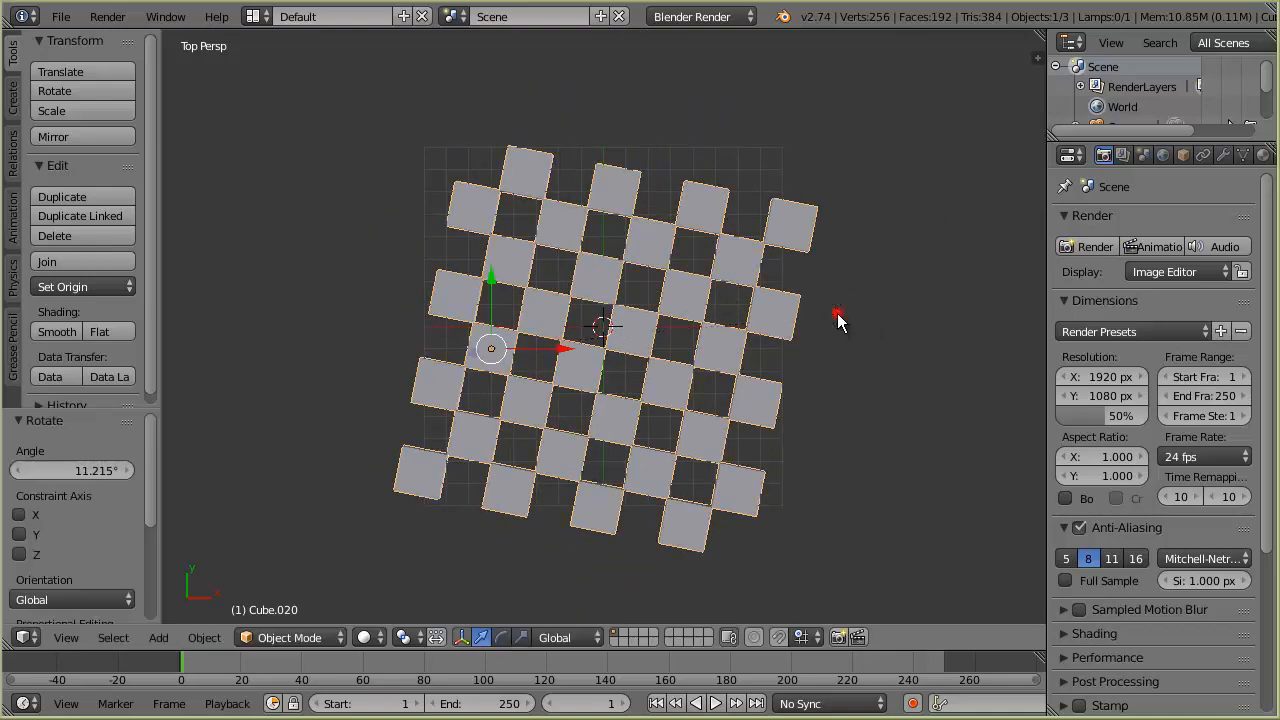
pyautogui.hotkey('ctrl', 'z')
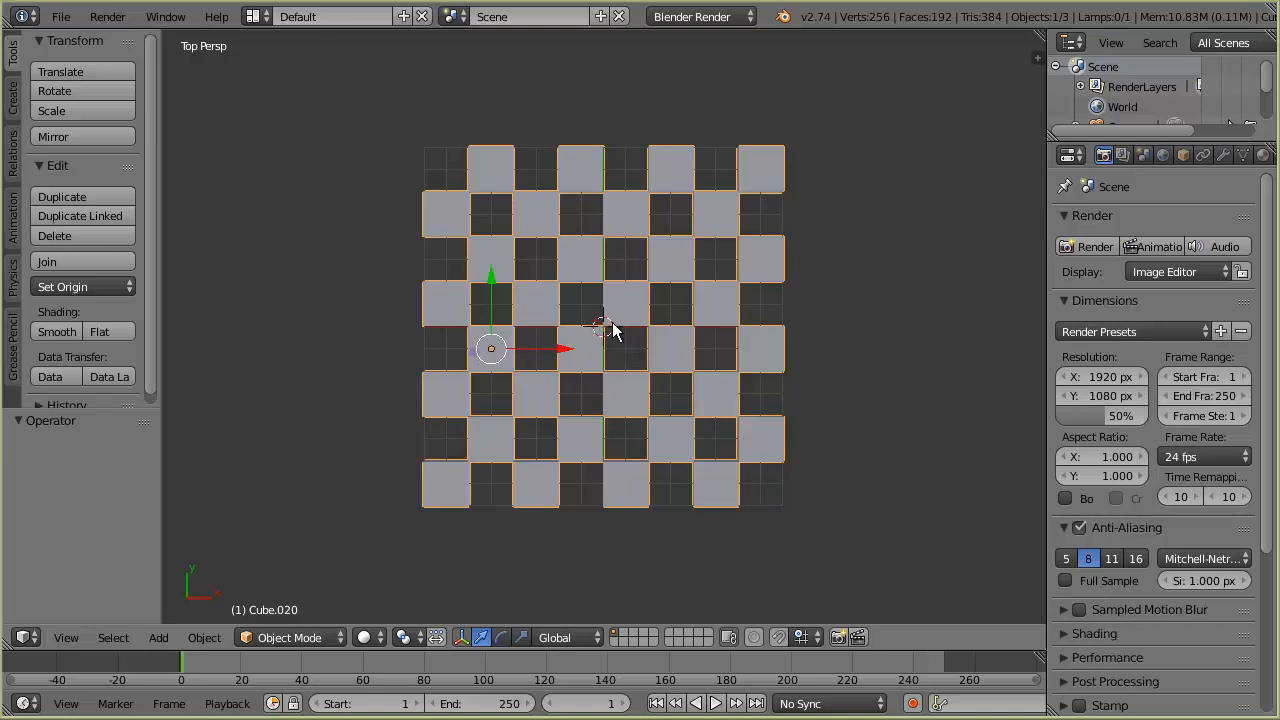
# Place the 3D cursor in the empty space beside the board and snap it back to the scene center
pyautogui.click(912, 231)
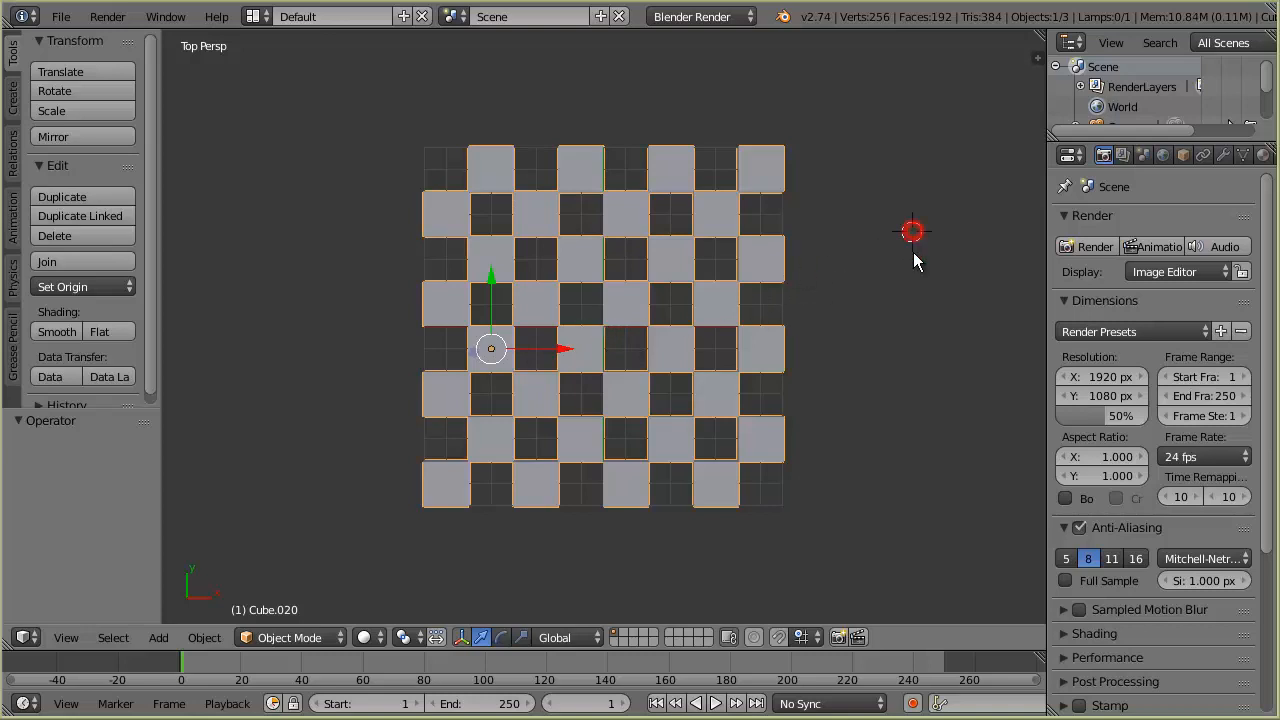
pyautogui.click(916, 319)
pyautogui.hotkey('shift', 's')
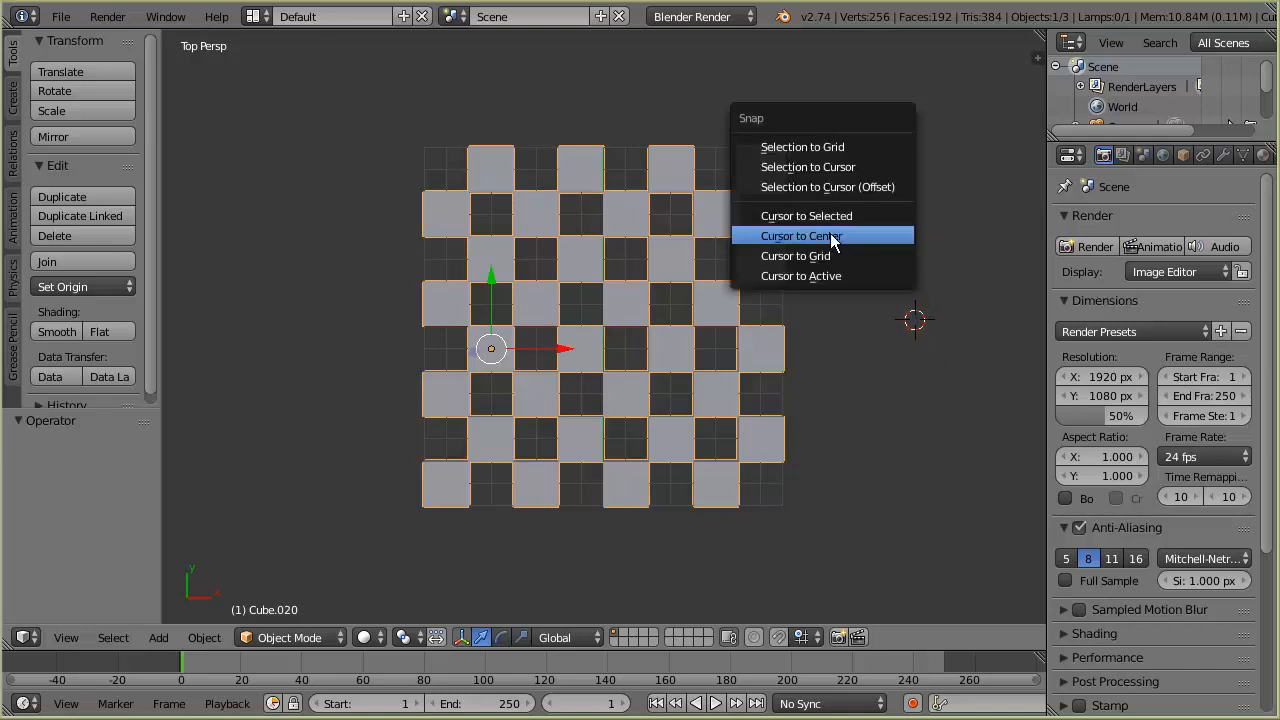
pyautogui.click(831, 238)
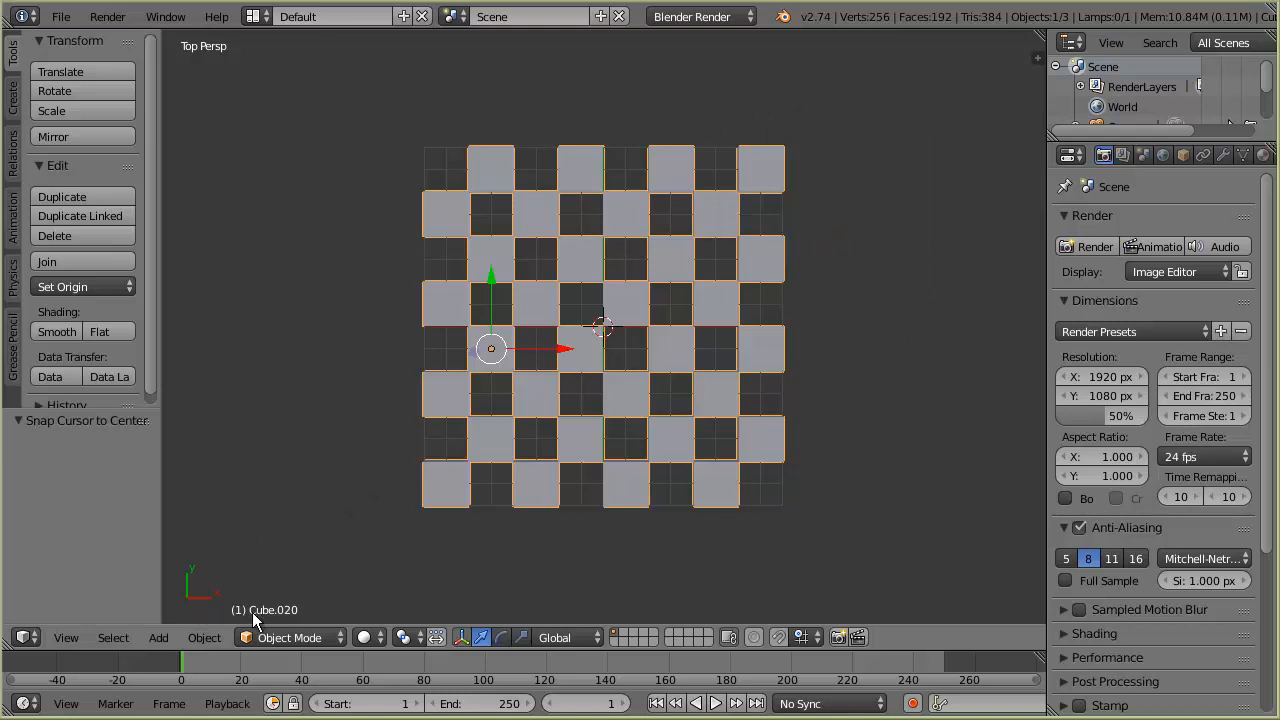
# Snap the 3D cursor to the center and set the joined board's origin to the 3D cursor
pyautogui.click(204, 637)
pyautogui.moveTo(245, 464)
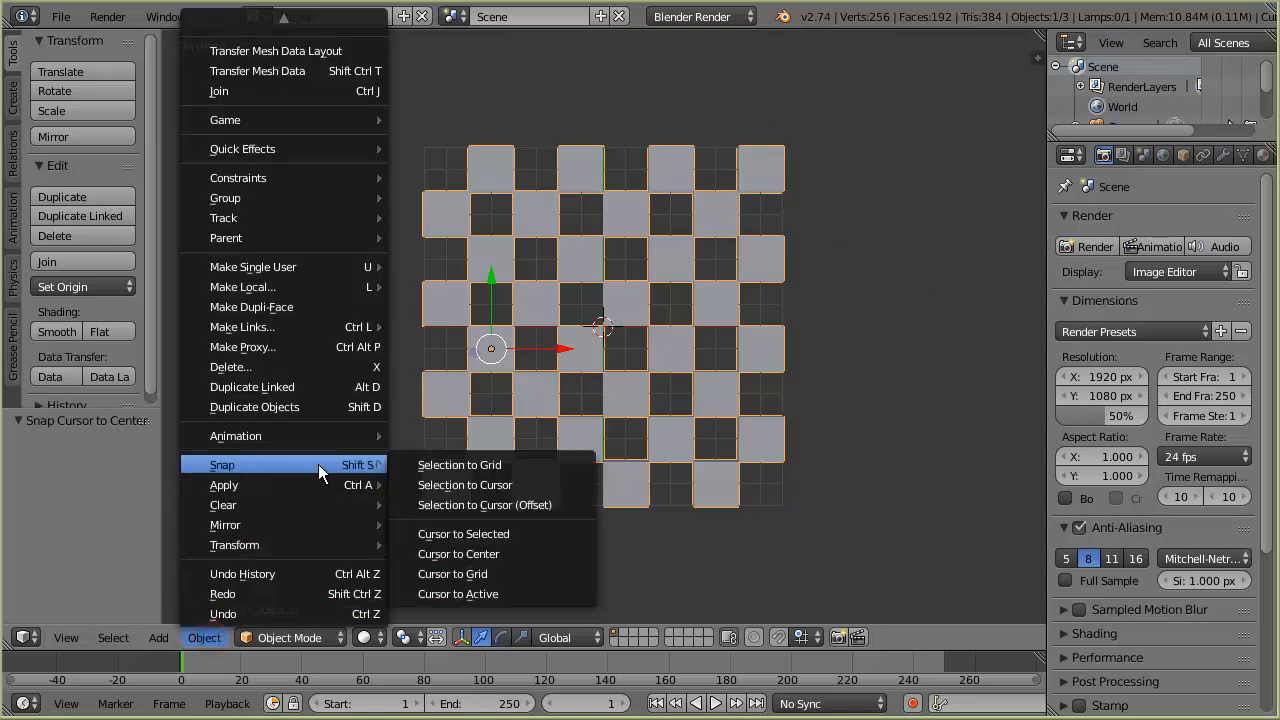
pyautogui.click(457, 553)
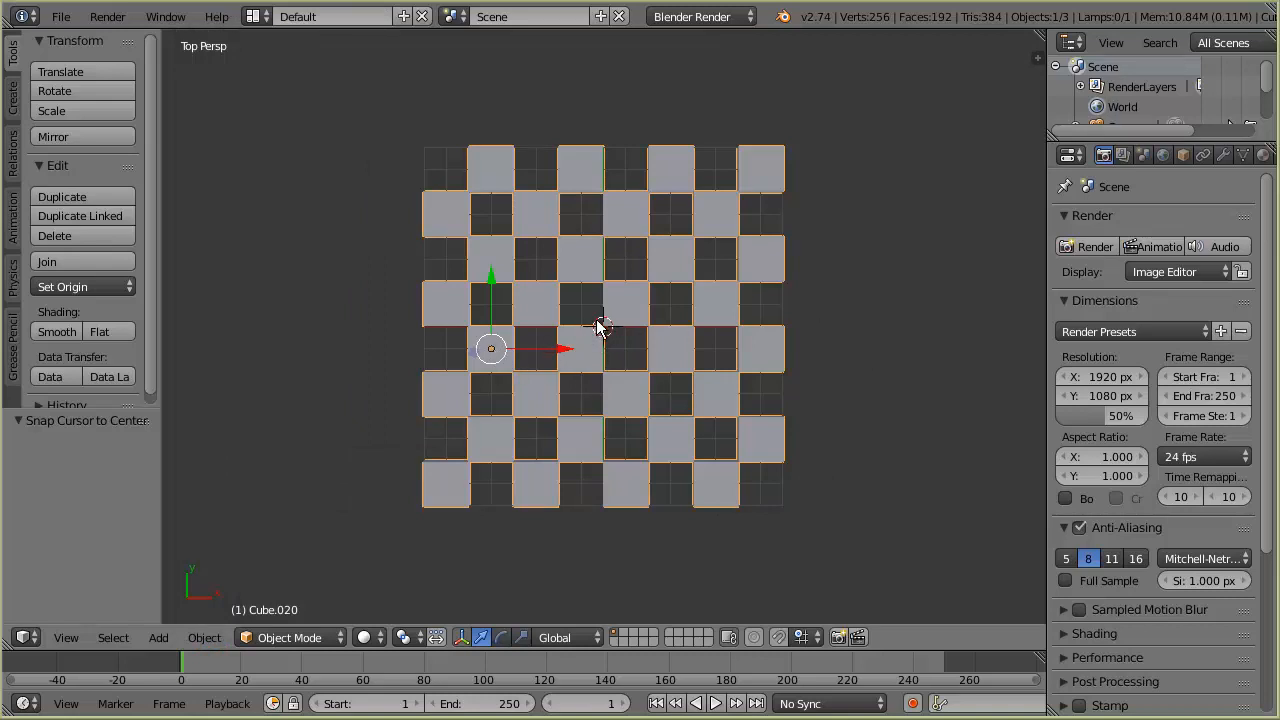
pyautogui.click(205, 638)
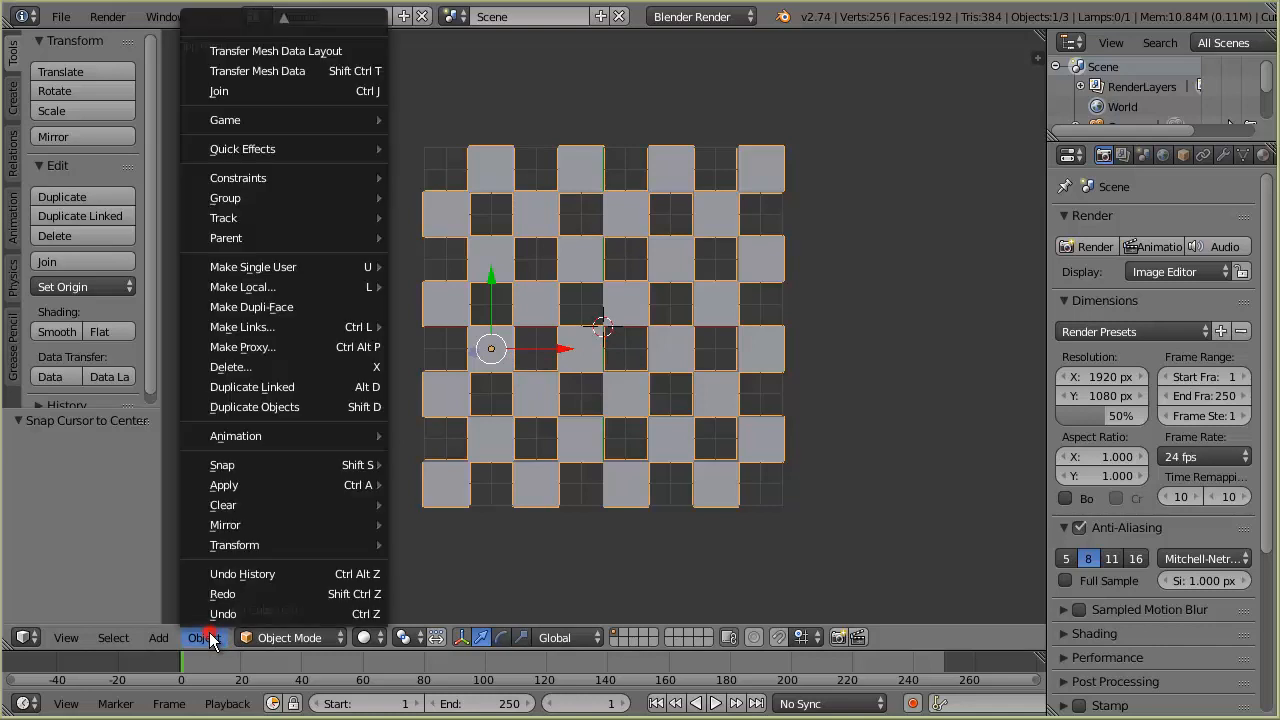
pyautogui.moveTo(263, 548)
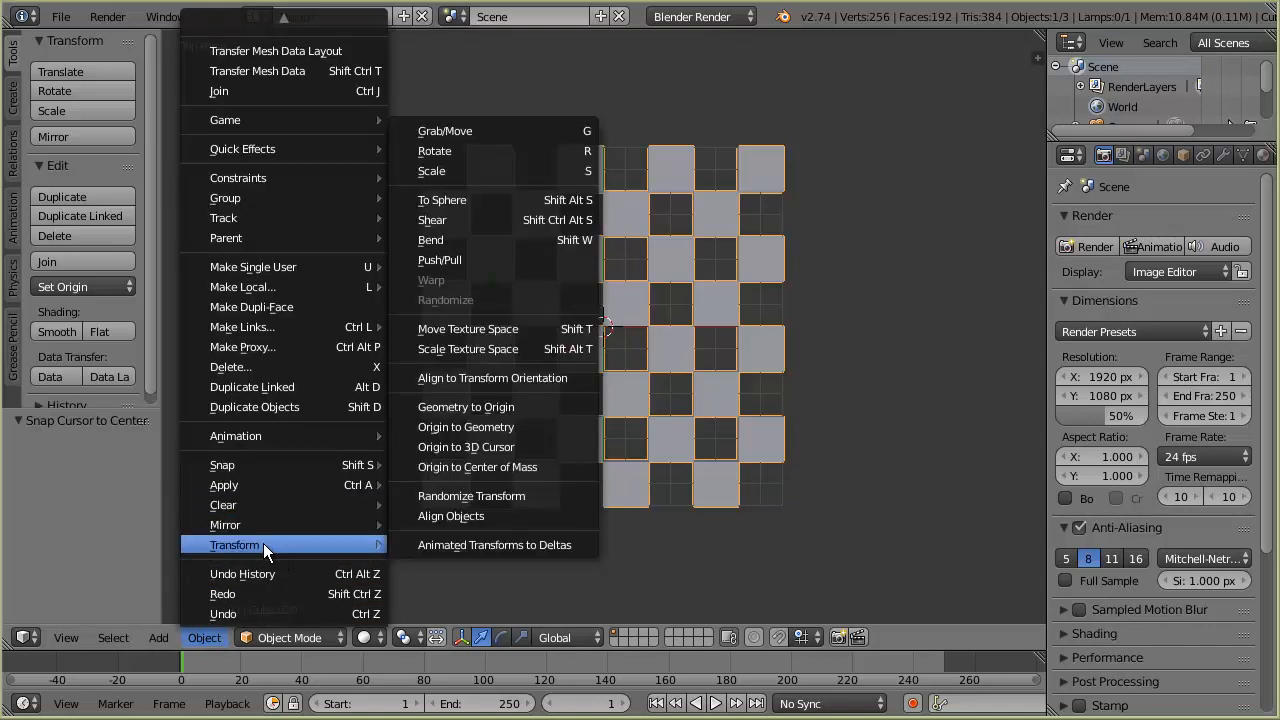
pyautogui.click(483, 445)
# Try rotating the board by about 11.6 degrees around its centered origin, and undo the rotation
pyautogui.press('r')
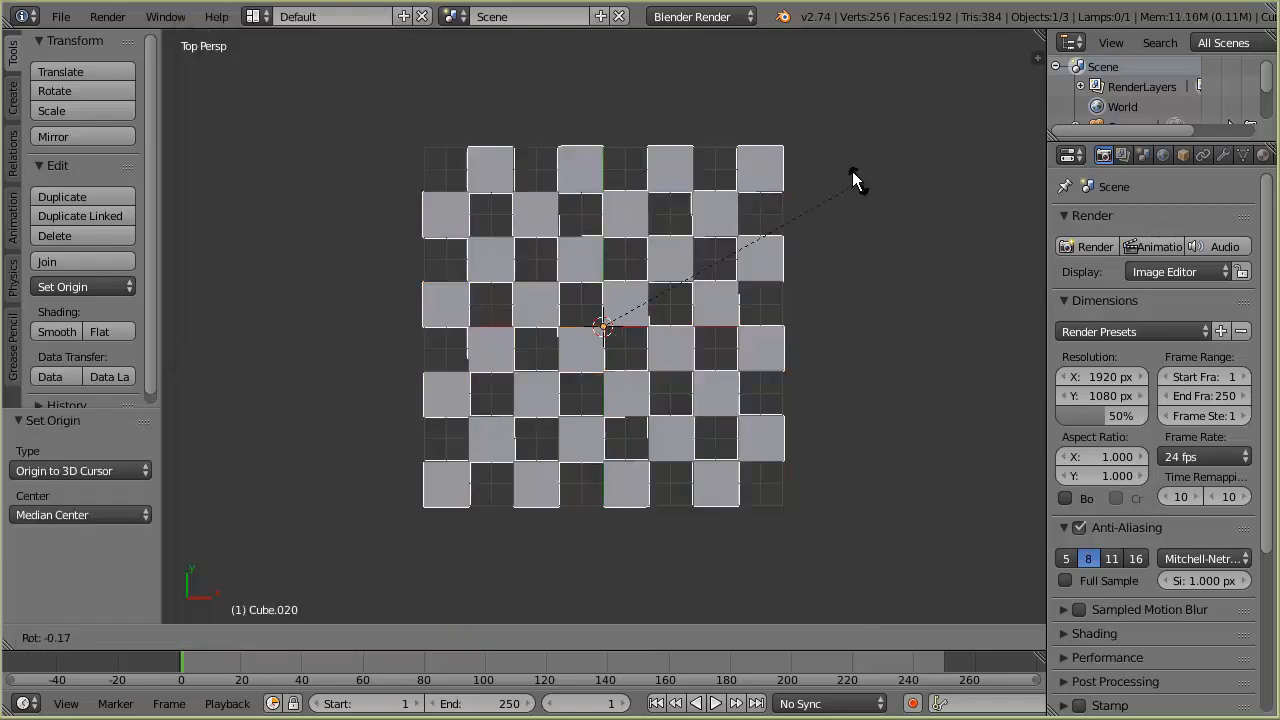
pyautogui.click(801, 157)
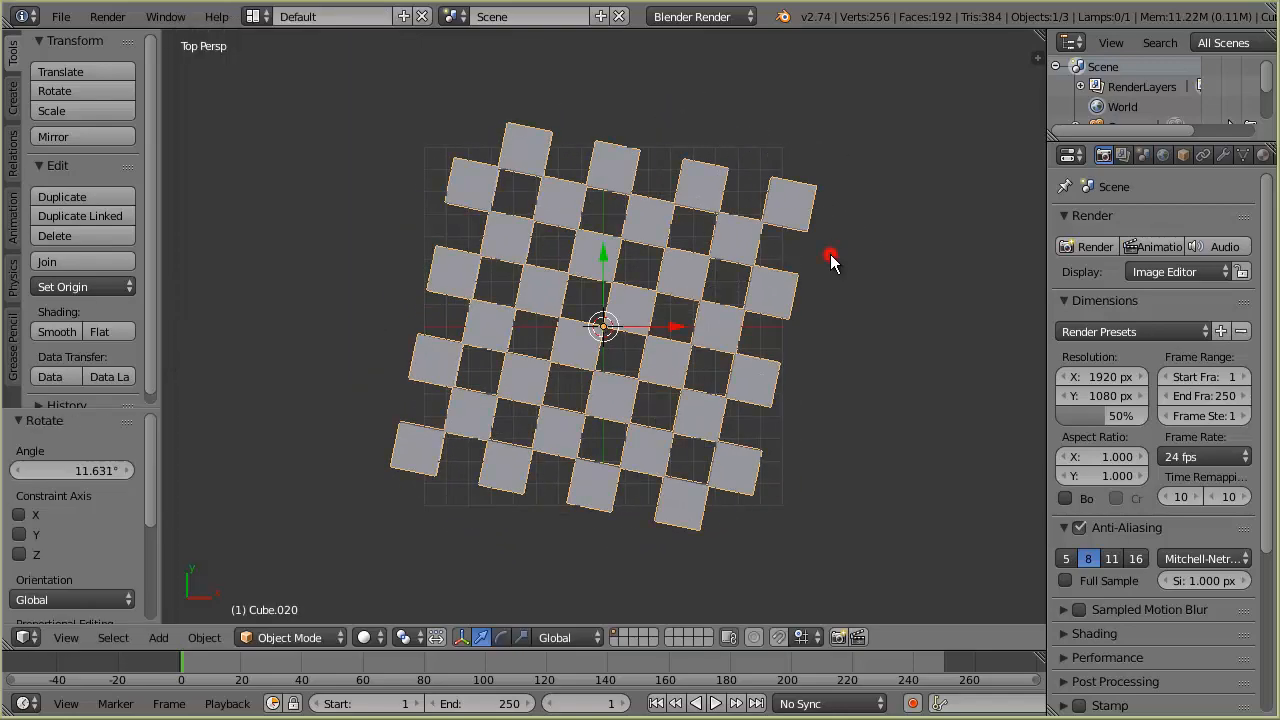
pyautogui.hotkey('ctrl', 'z')
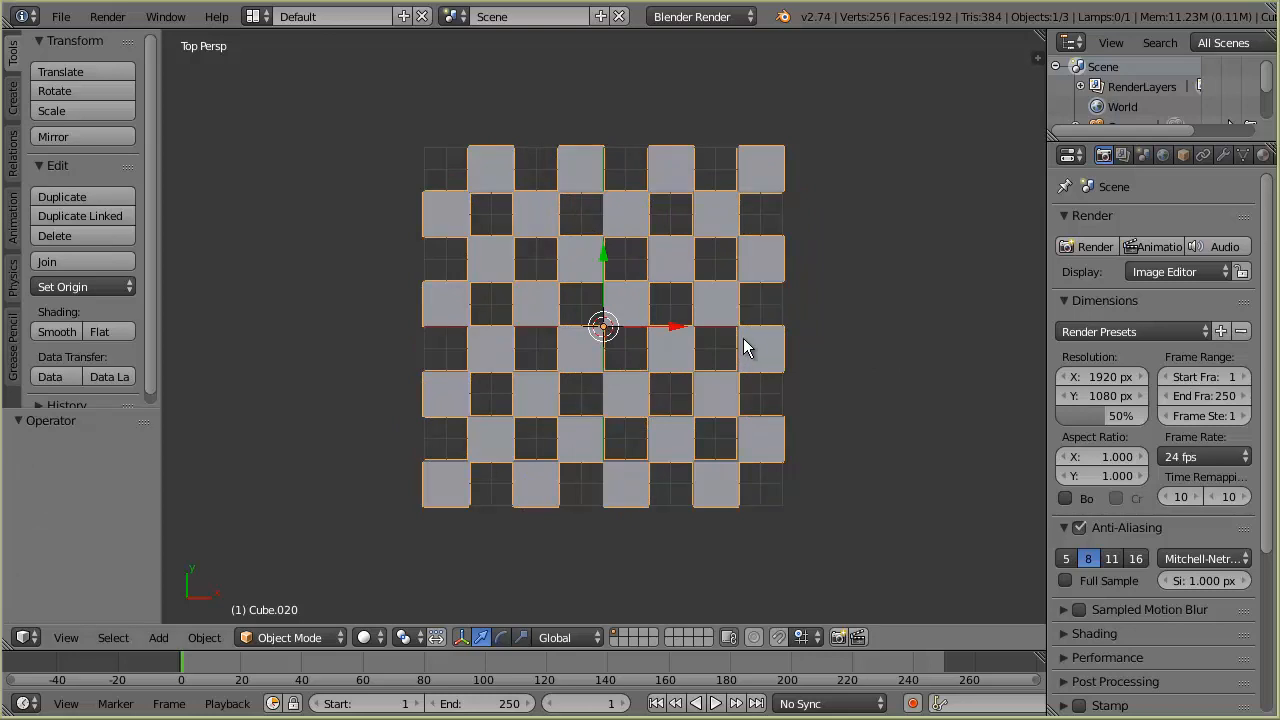
# Add a cube at the board's center and scale it uniformly by about 9.175 in orthographic top view to overlap the tiles' edges
pyautogui.hotkey('shift', 'a')
pyautogui.moveTo(730, 340)
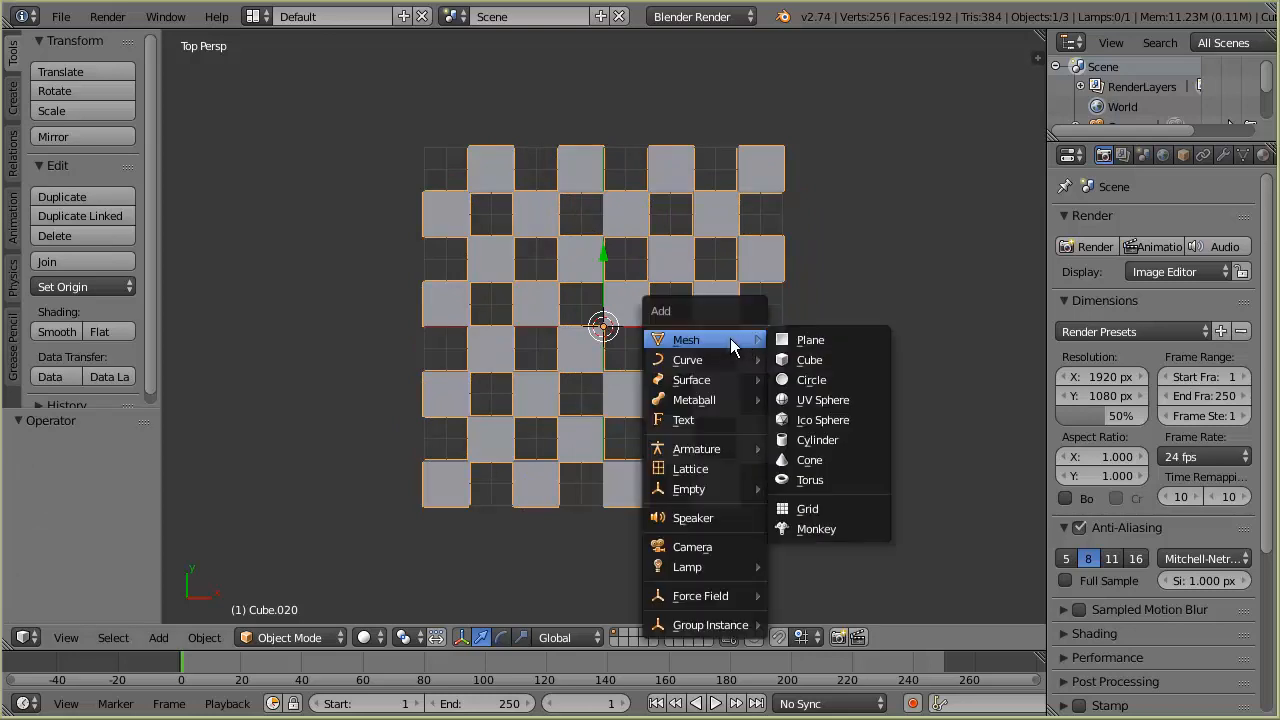
pyautogui.click(818, 362)
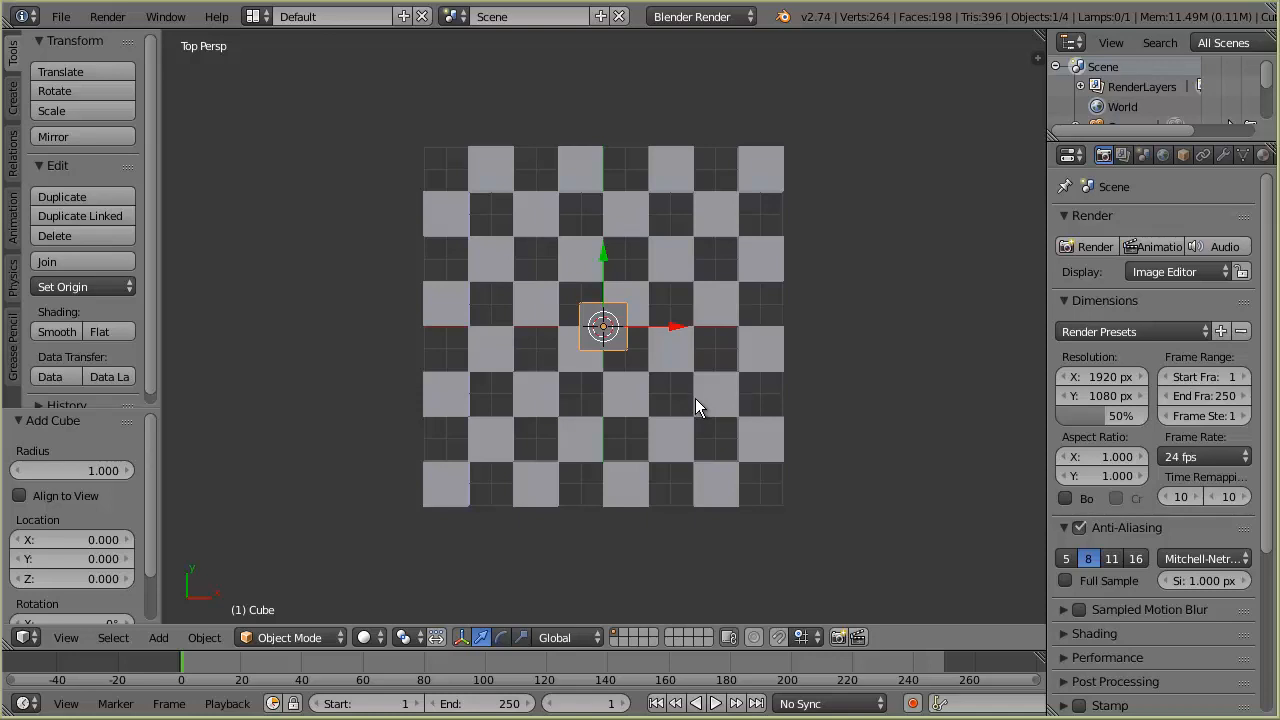
pyautogui.press('KP_5')
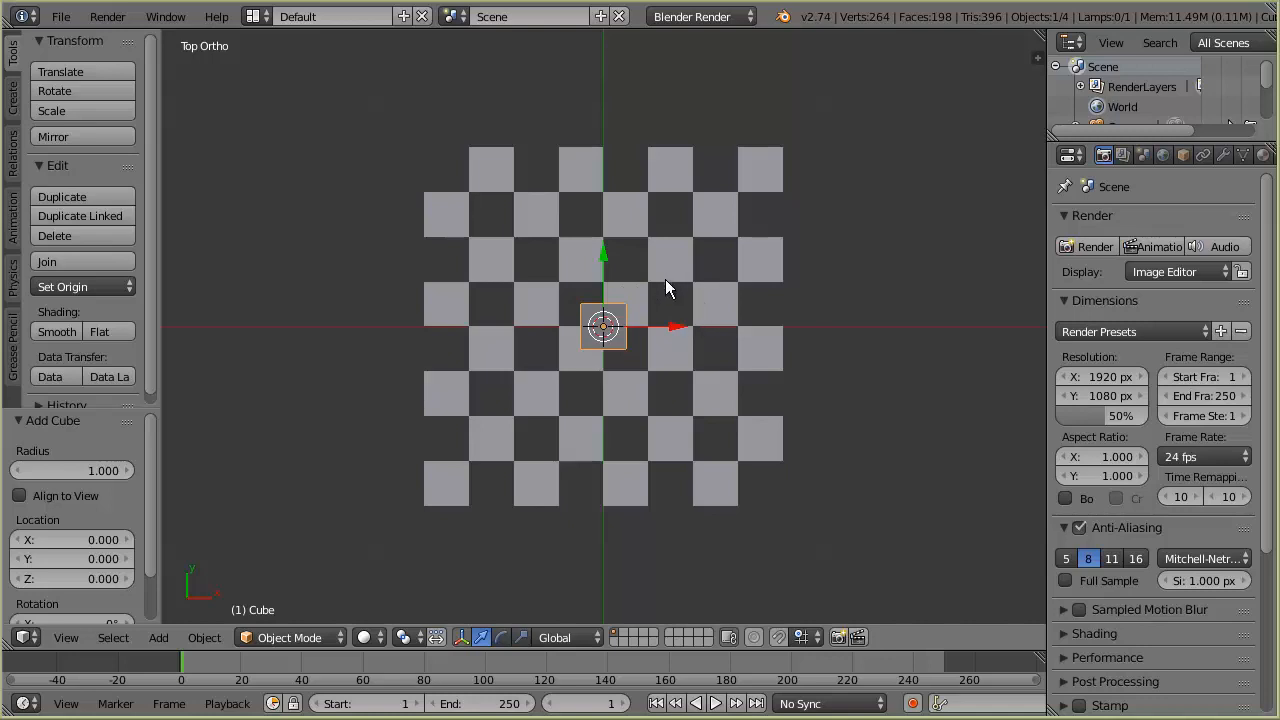
pyautogui.press('s')
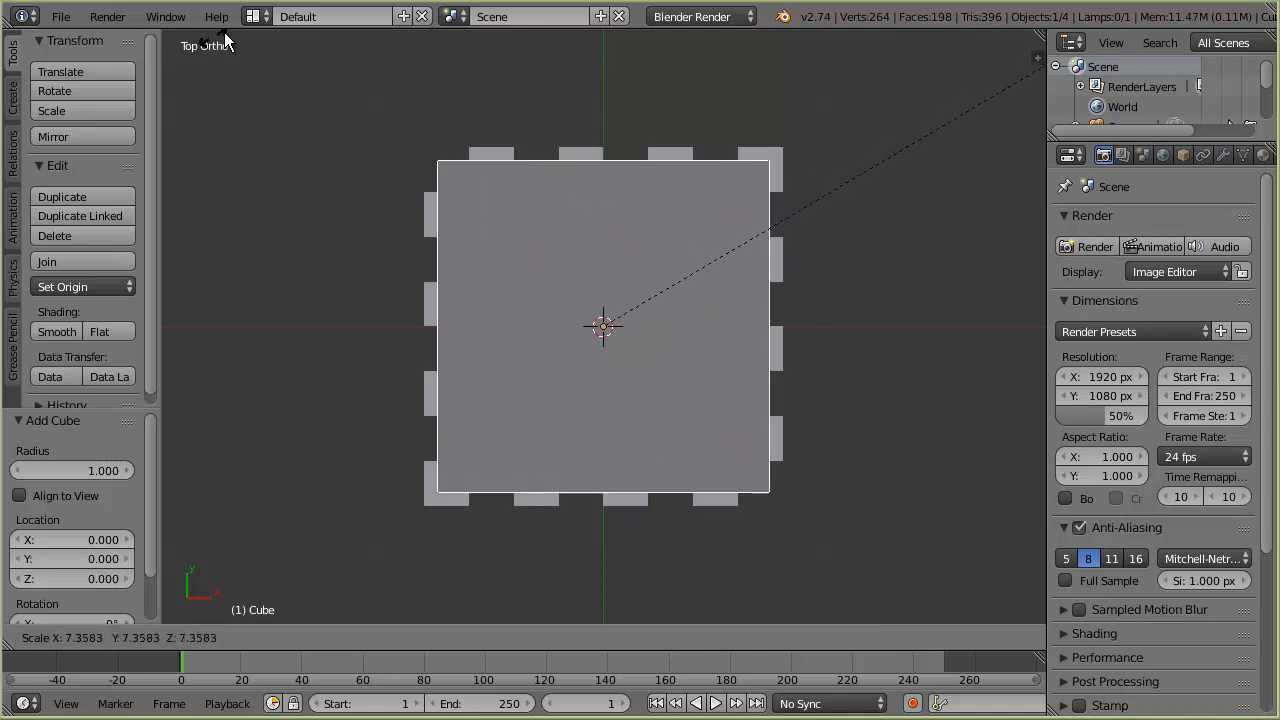
pyautogui.click(338, 569)
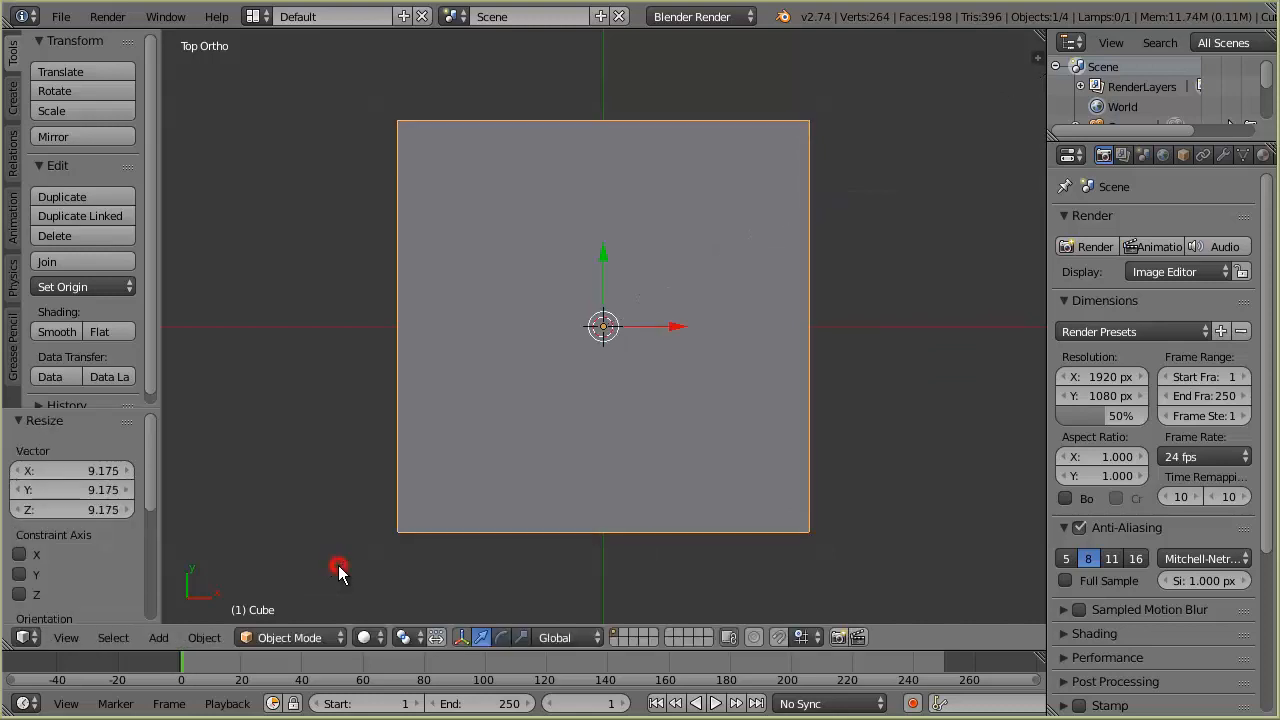
# Lower the large cube along Z until its top face sits below the tiles, ending with a move of about -1.556
pyautogui.moveTo(908, 513); pyautogui.dragTo(840, 340, button='middle')
pyautogui.moveTo(603, 263); pyautogui.dragTo(601, 448)
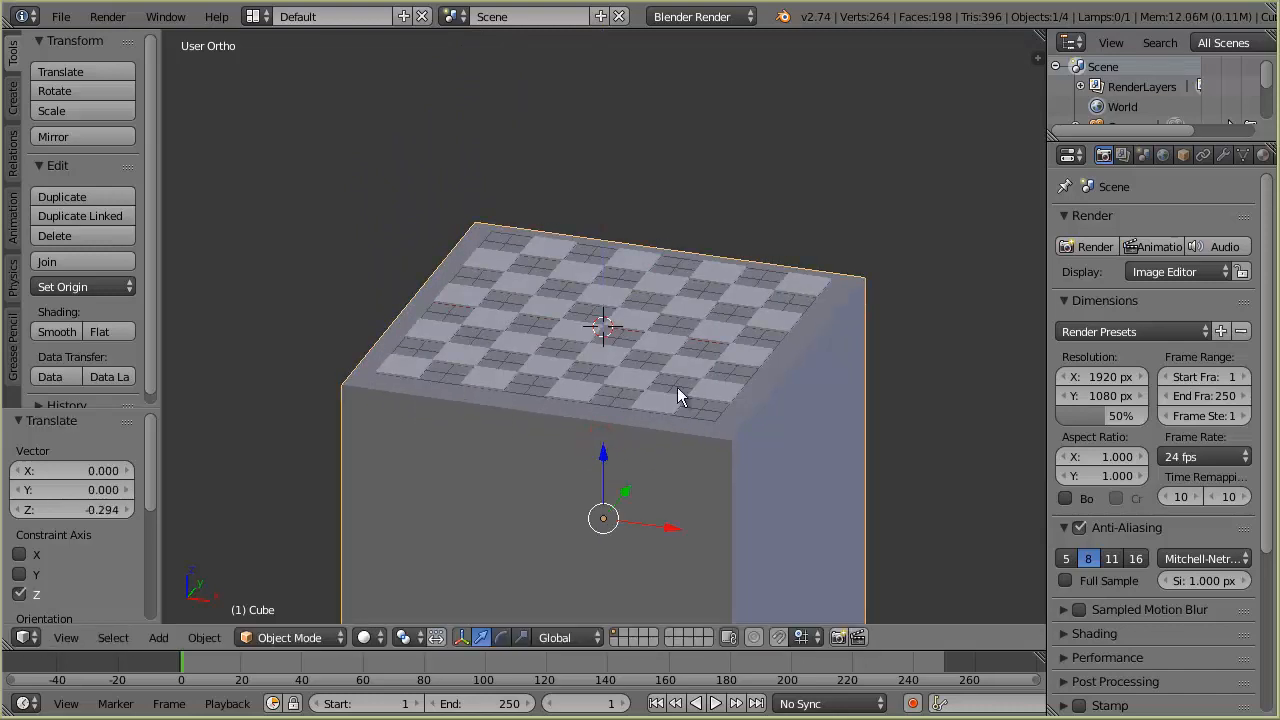
pyautogui.moveTo(585, 340); pyautogui.dragTo(640, 463, button='middle')
pyautogui.moveTo(601, 461); pyautogui.dragTo(600, 497)
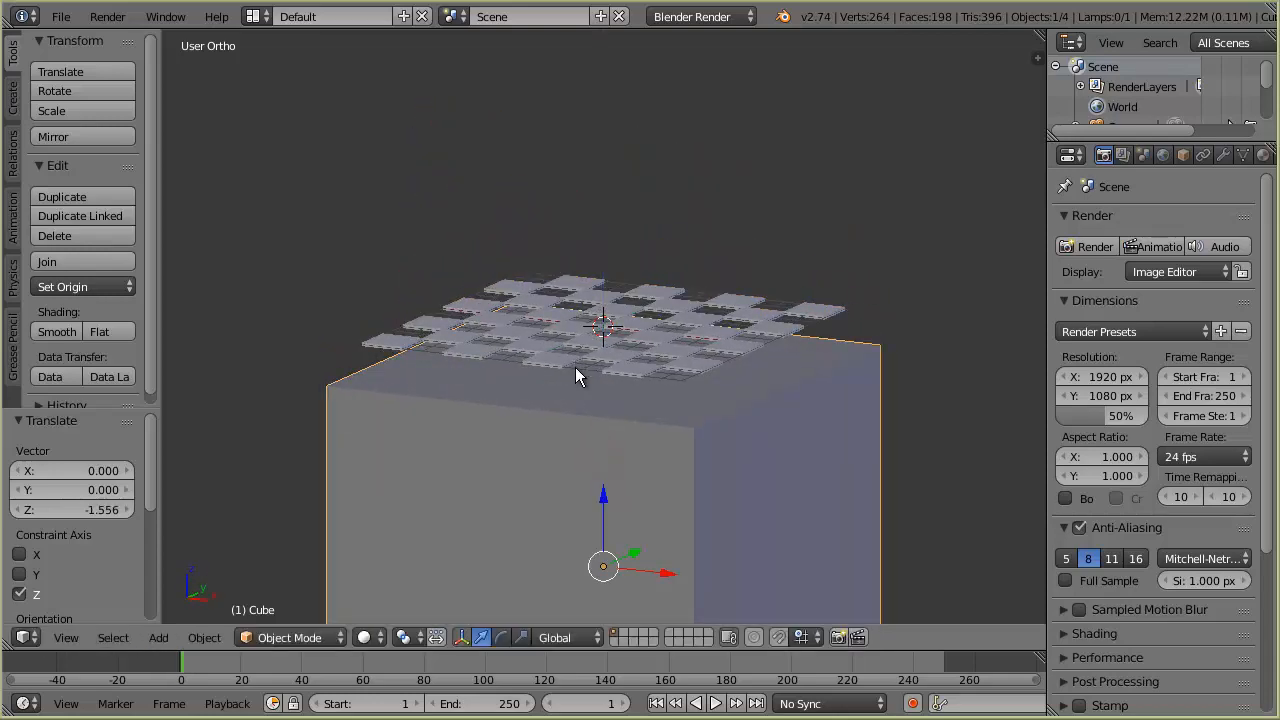
pyautogui.moveTo(583, 371); pyautogui.dragTo(628, 524, button='middle')
# Scale the cube uniformly by about 0.99 in top view to narrow the border around the tiles
pyautogui.press('KP_7')
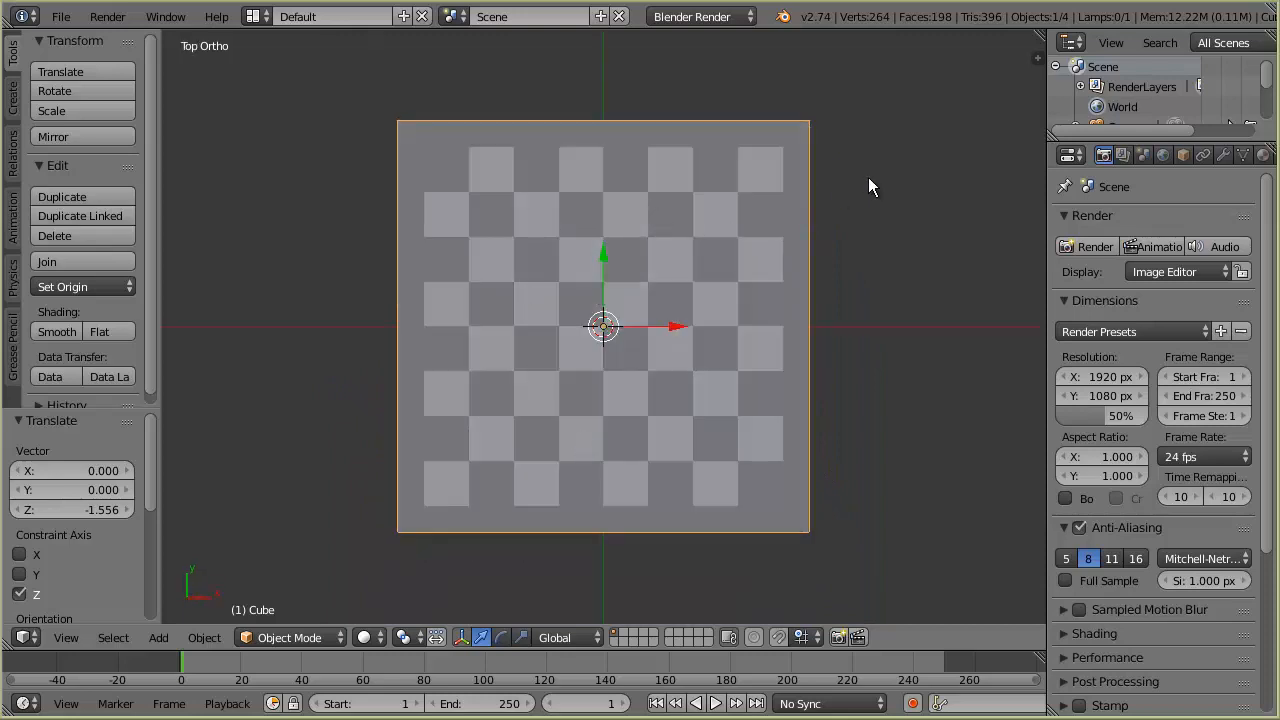
pyautogui.press('s')
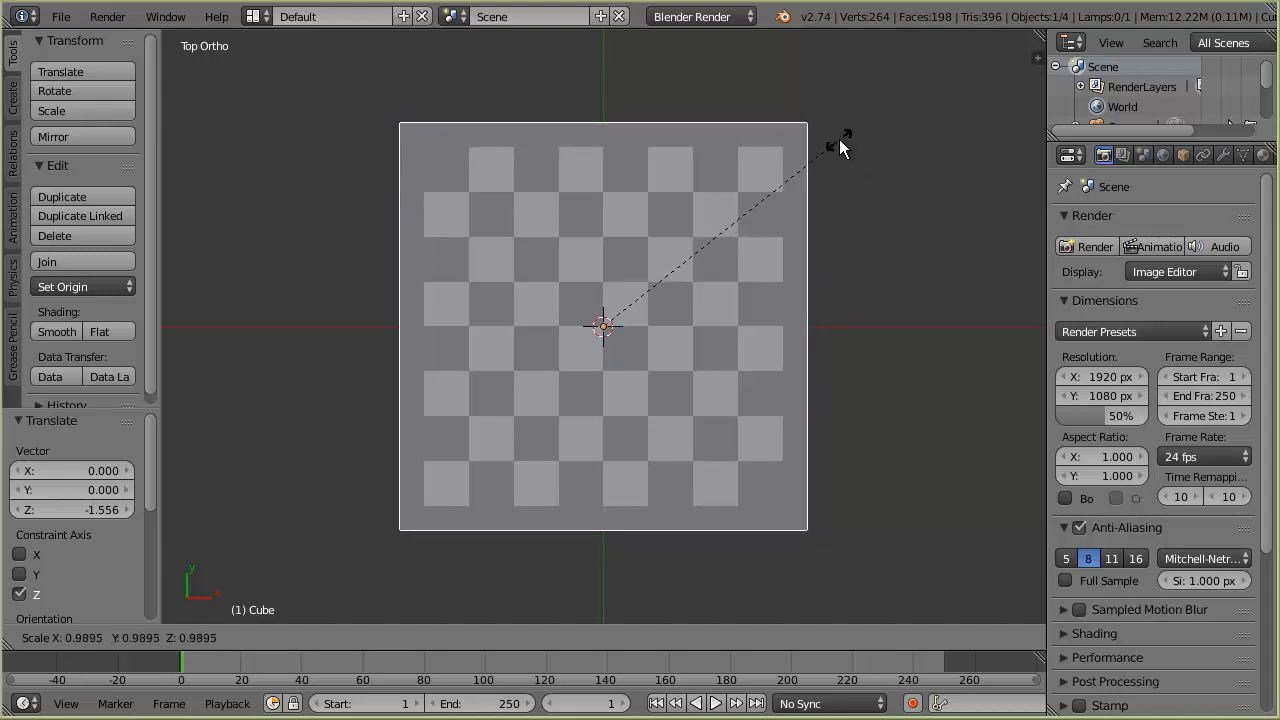
pyautogui.click(840, 141)
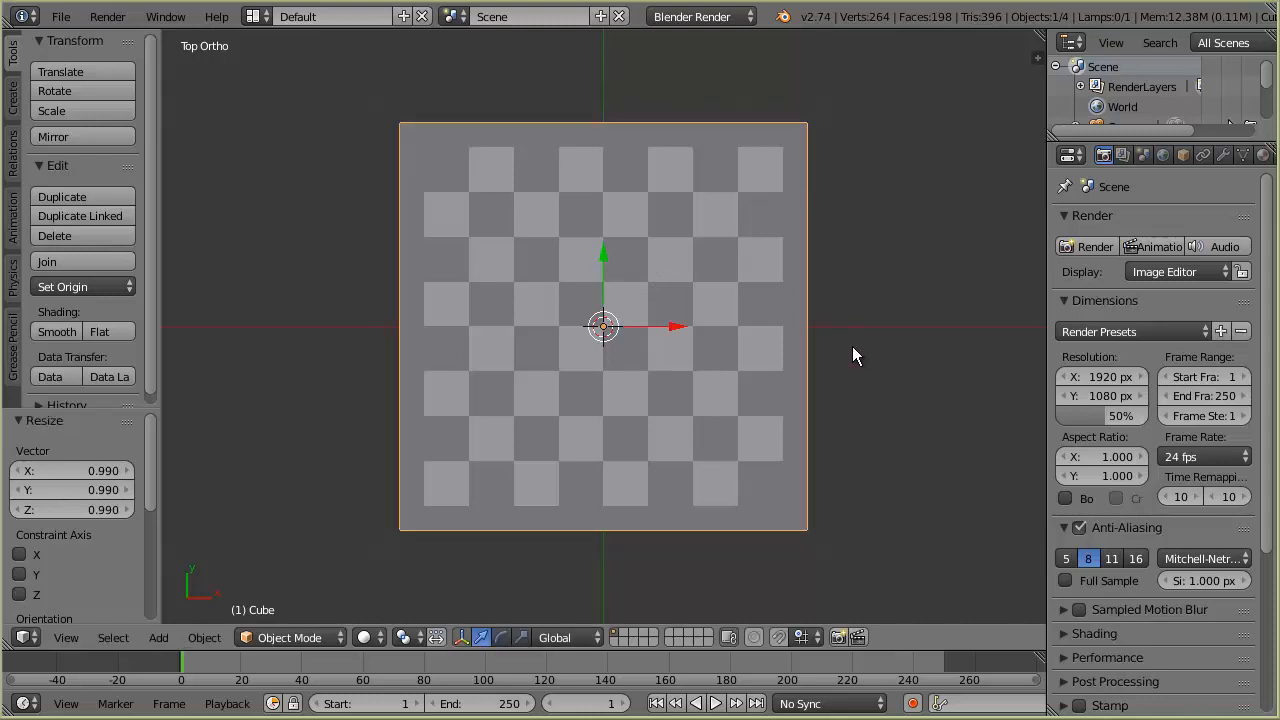
# Flatten the large cube along Z to about 0.05 of its height to form a thin base slab
pyautogui.moveTo(855, 380); pyautogui.dragTo(665, 400, button='middle')
pyautogui.press('s')
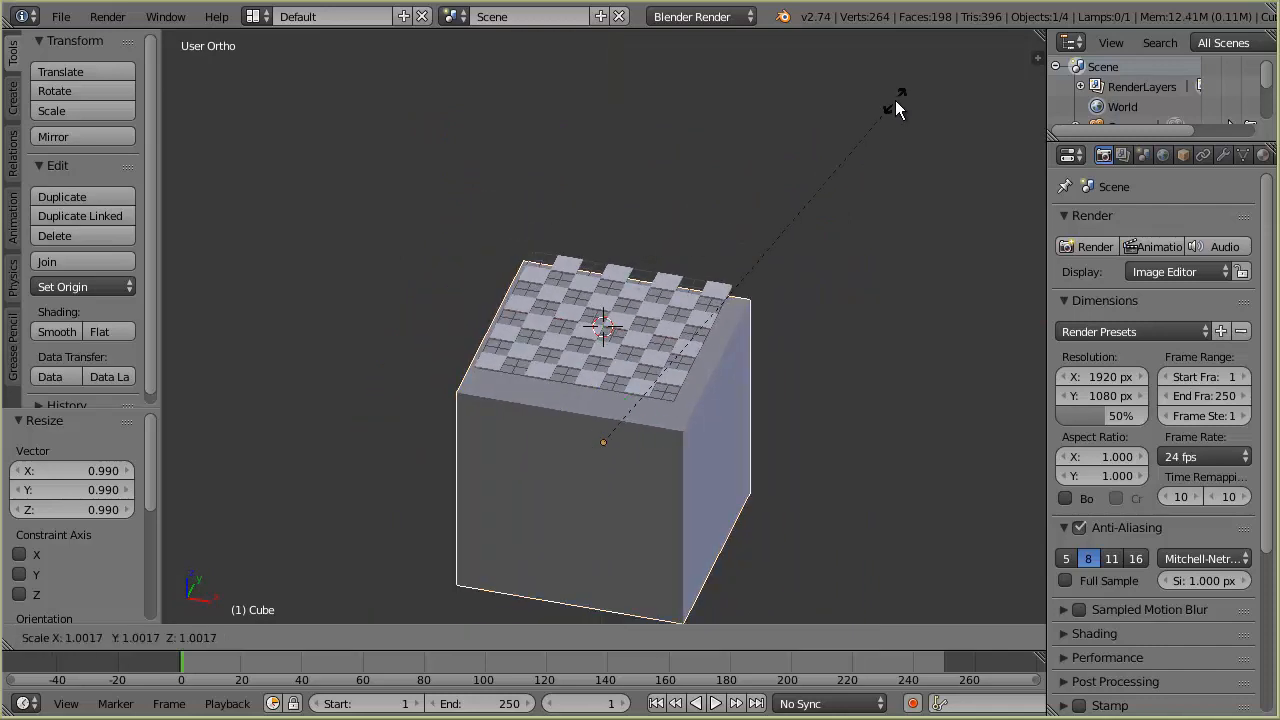
pyautogui.press('z')
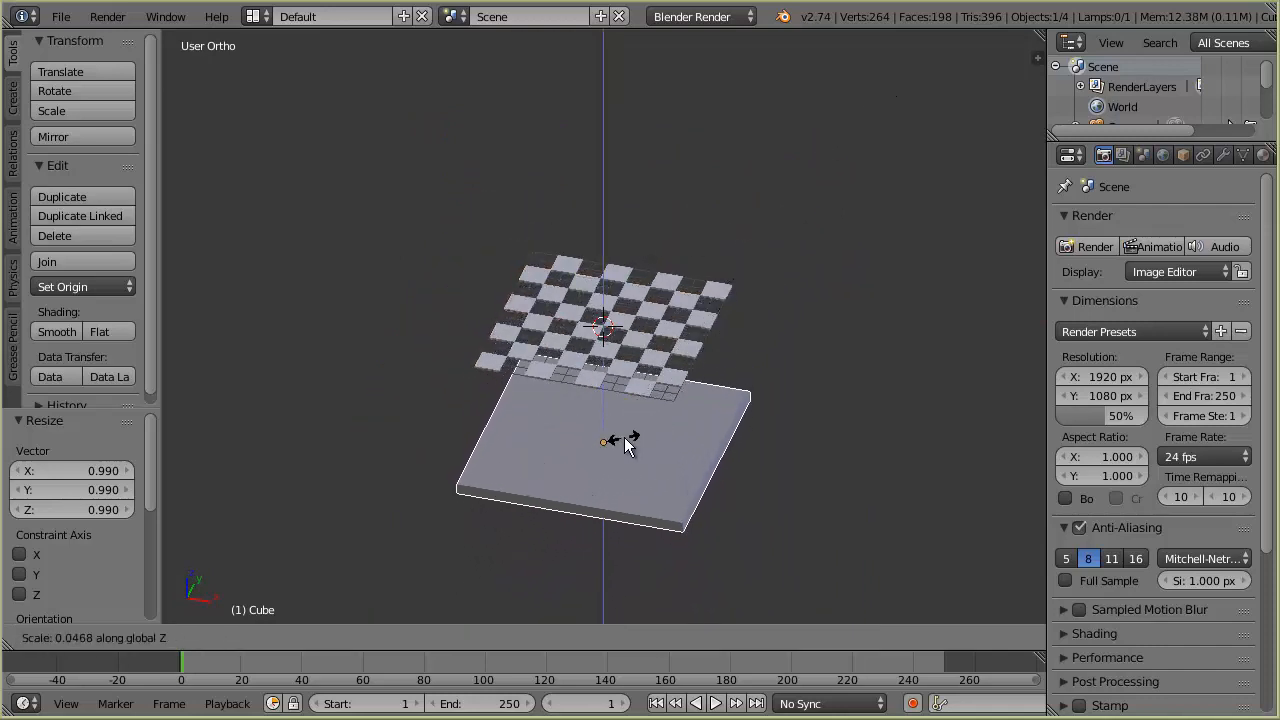
pyautogui.click(625, 437)
# Raise the base slab along Z by about 10.312 to bring it up against the underside of the tiles
pyautogui.moveTo(605, 392); pyautogui.dragTo(603, 281)
pyautogui.scroll(3, 641, 413)
pyautogui.moveTo(641, 413); pyautogui.dragTo(603, 470, button='middle')
pyautogui.scroll(2, 594, 352)
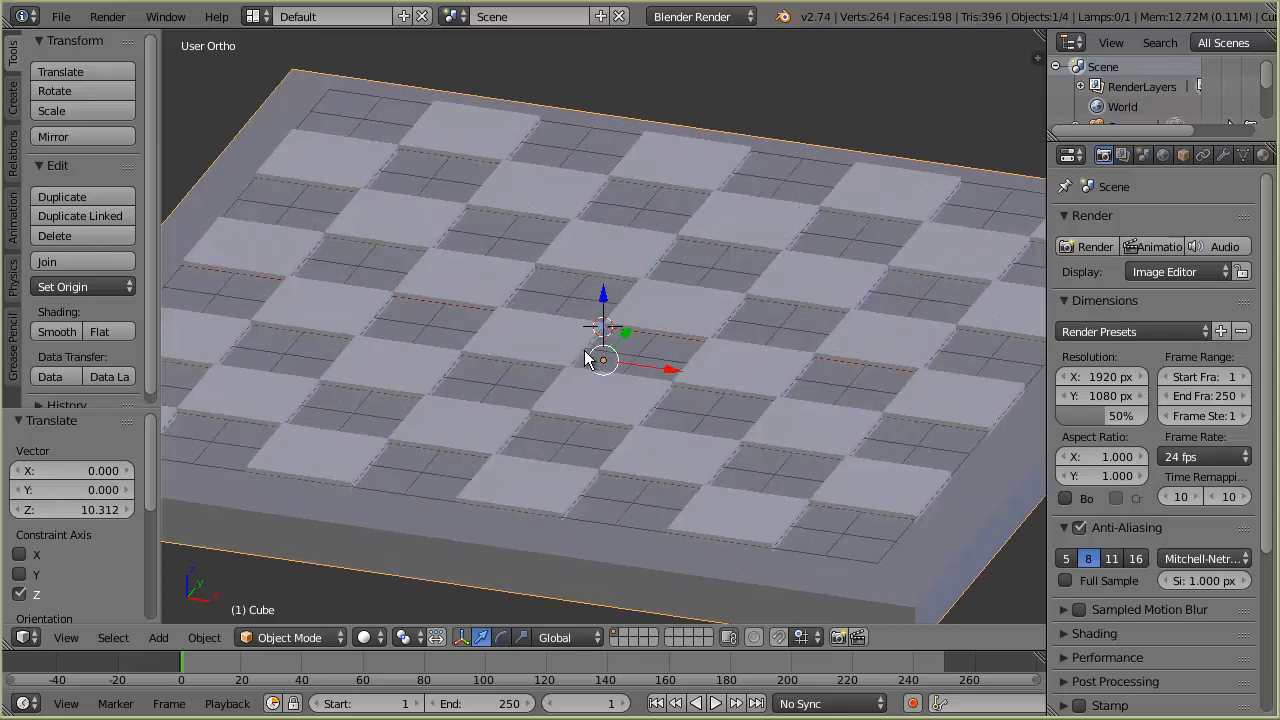
# Select the joined tiles and lower them by about 0.303 along Z into the base slab
pyautogui.rightClick(592, 398)
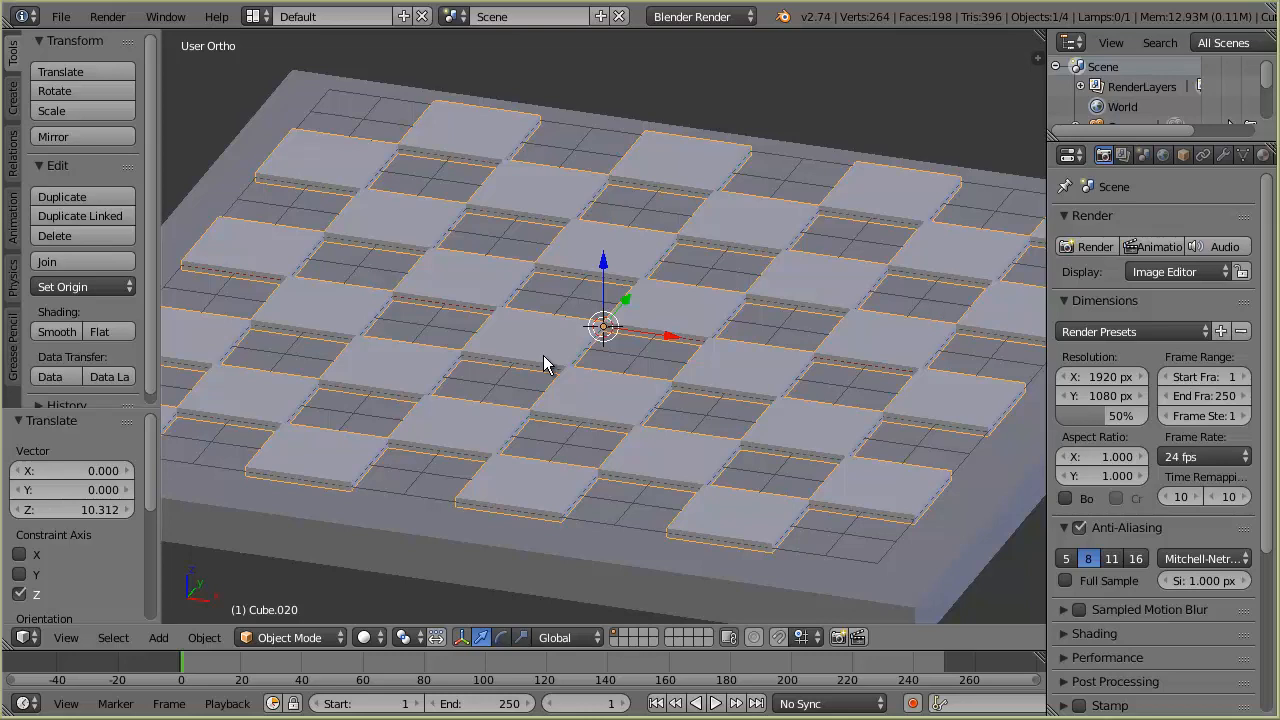
pyautogui.scroll(-5, 544, 357)
pyautogui.scroll(10, 543, 355)
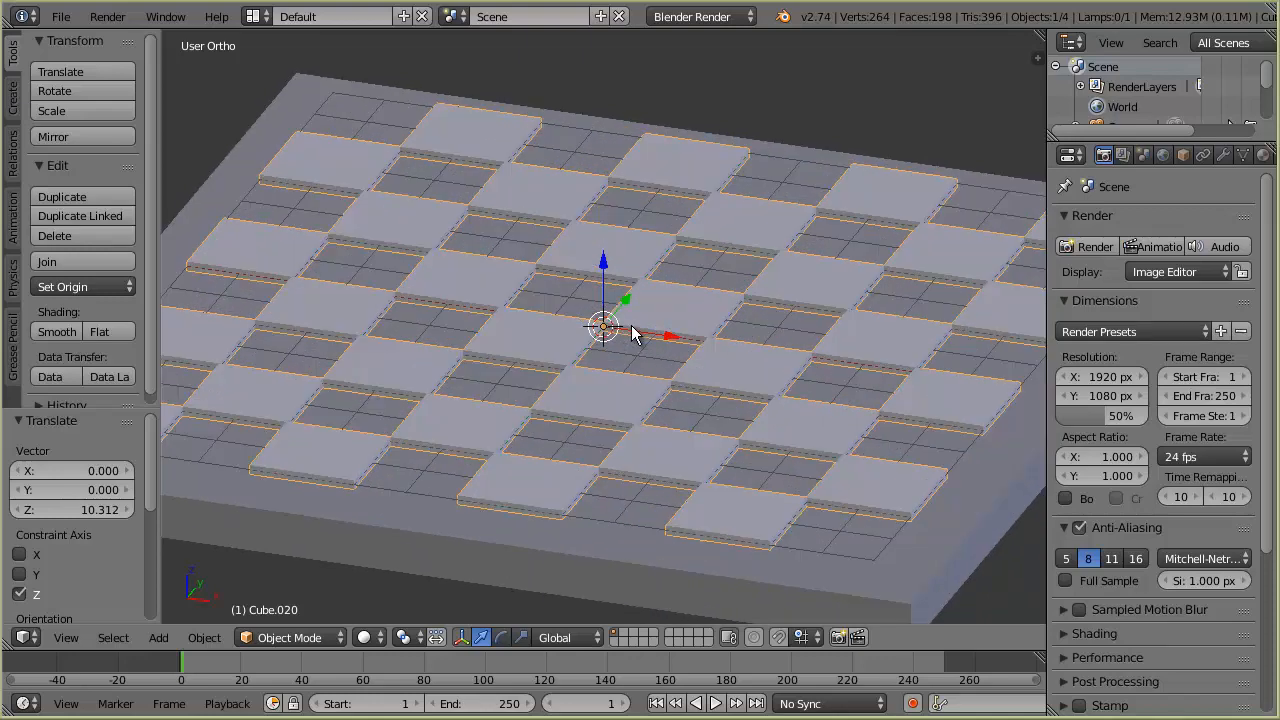
pyautogui.scroll(4, 622, 355)
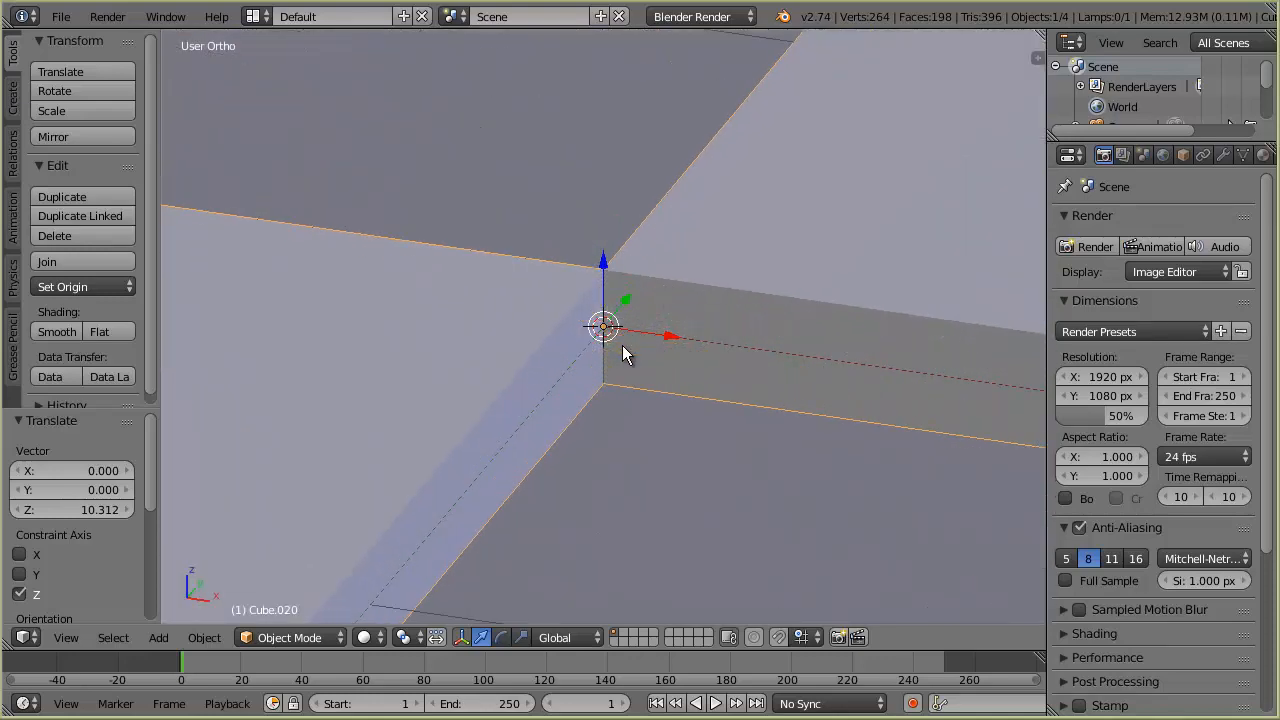
pyautogui.scroll(-2, 622, 355)
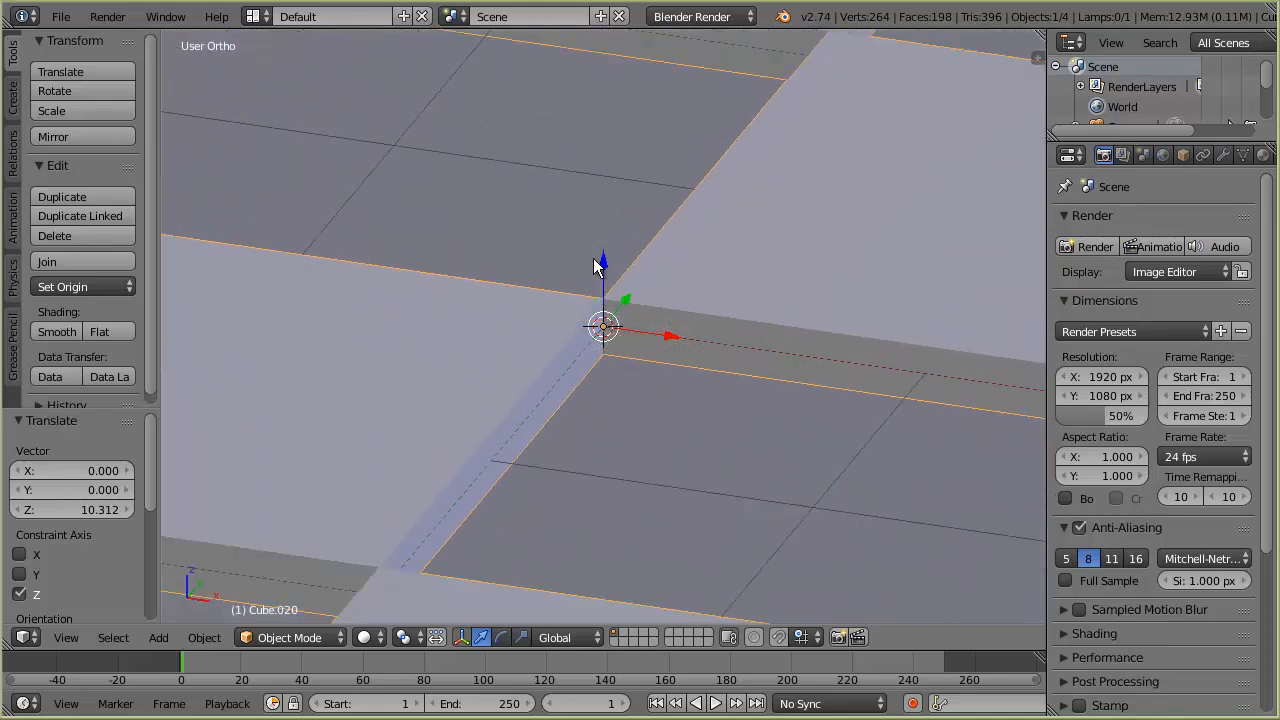
pyautogui.moveTo(597, 264); pyautogui.dragTo(621, 443)
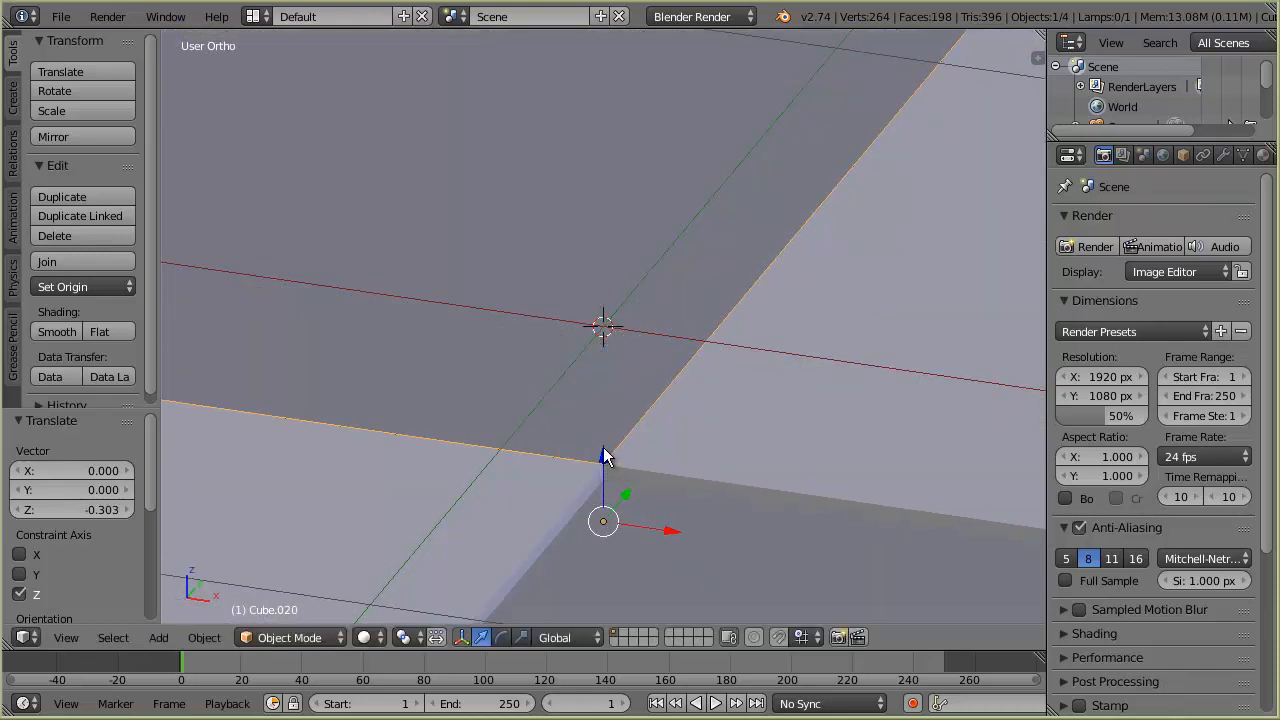
# Lower the tiles by a further 0.020 along Z to bring them nearly flush with the slab, checking a tile corner up close
pyautogui.keyDown('shift'); pyautogui.moveTo(603, 455); pyautogui.dragTo(550, 258, button='middle'); pyautogui.keyUp('shift')
pyautogui.moveTo(551, 262); pyautogui.dragTo(549, 275)
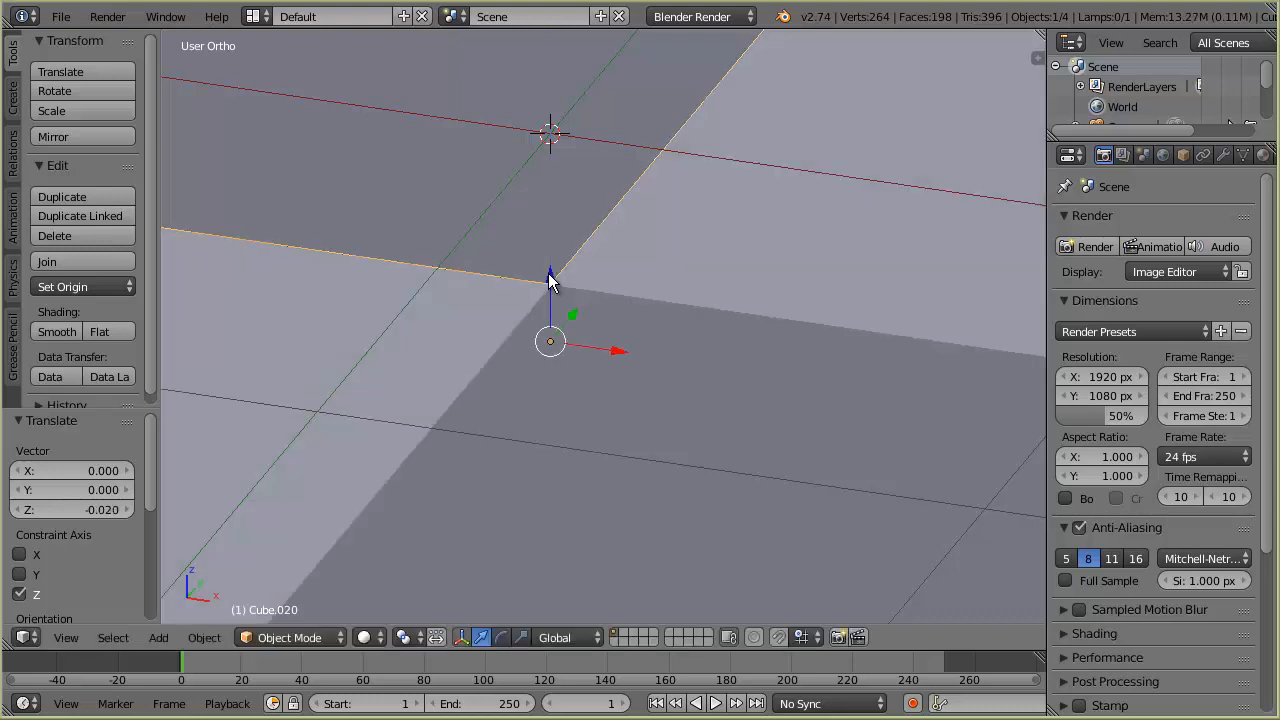
pyautogui.scroll(5, 582, 367)
pyautogui.scroll(4, 579, 369)
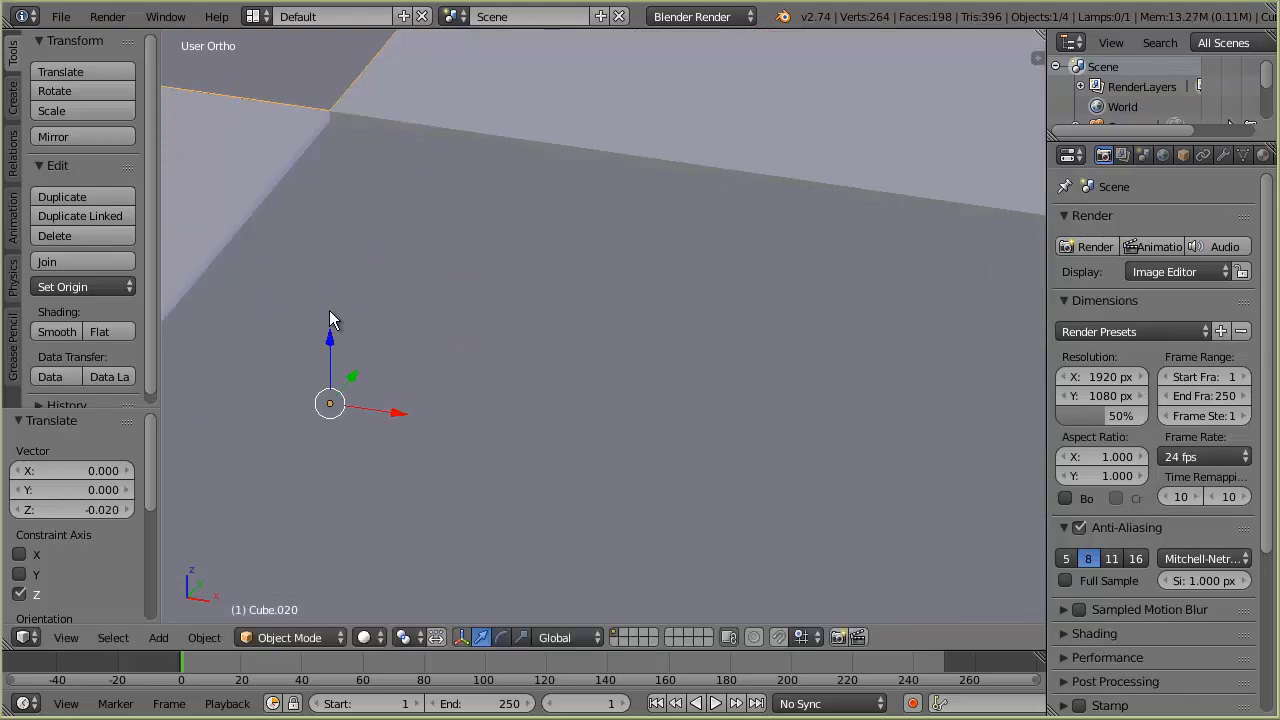
# Lower the tiles by a further 0.002 along Z and switch the whole-board view to perspective
pyautogui.moveTo(329, 336); pyautogui.dragTo(328, 342)
pyautogui.scroll(-8, 413, 263)
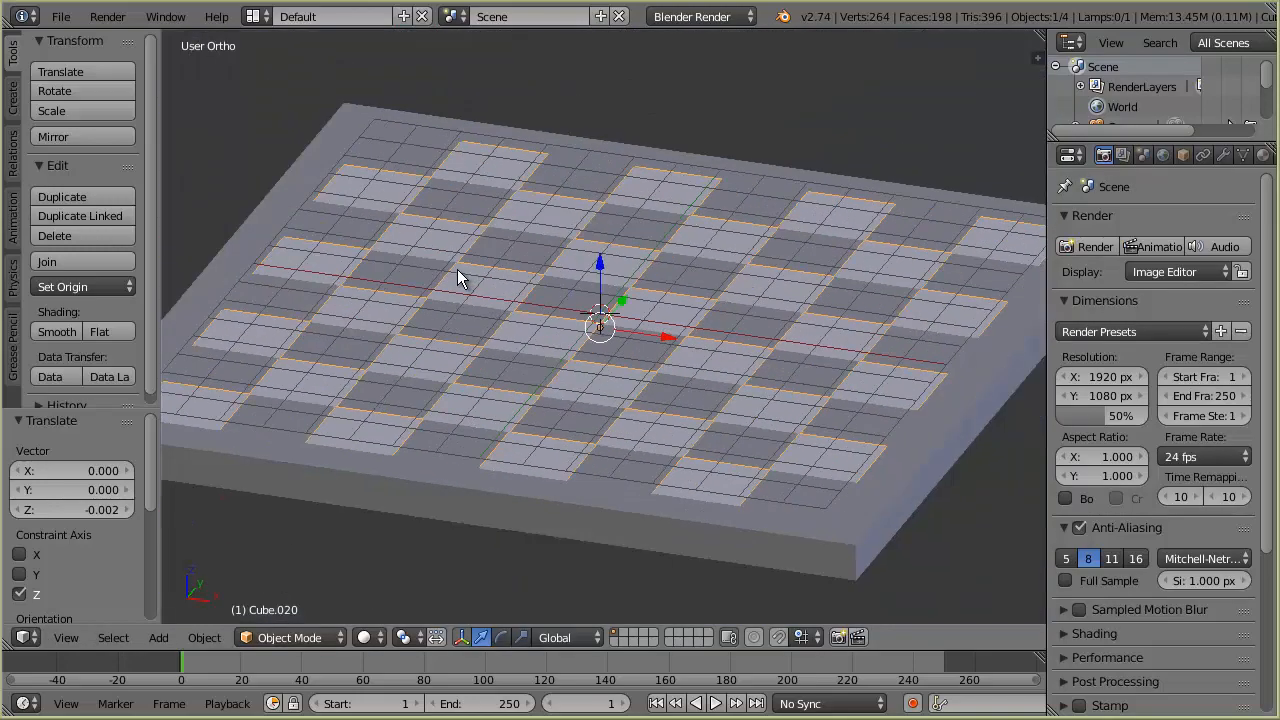
pyautogui.scroll(-3, 455, 290)
pyautogui.moveTo(453, 319); pyautogui.dragTo(540, 395, button='middle')
pyautogui.press('KP_5')
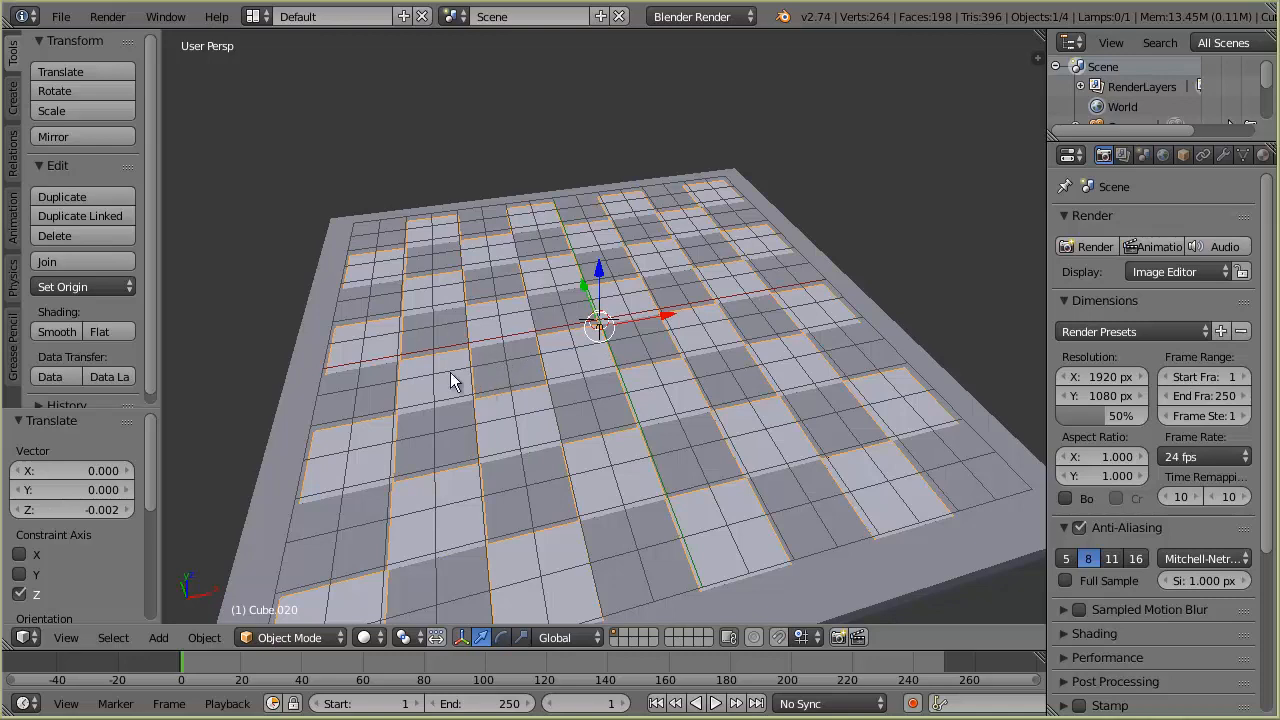
# Select the tiles and base slab together, raise them by about 0.681 along Z, and clear the selection
pyautogui.press('b')
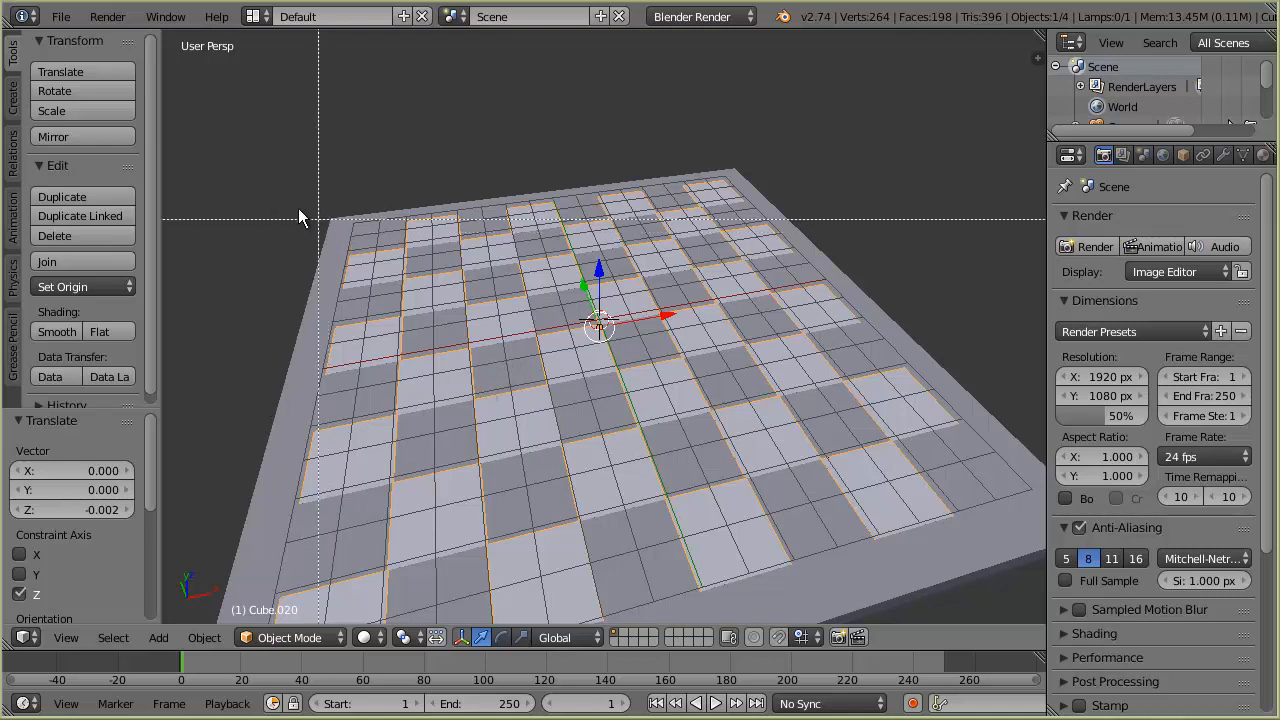
pyautogui.moveTo(243, 137); pyautogui.dragTo(920, 606)
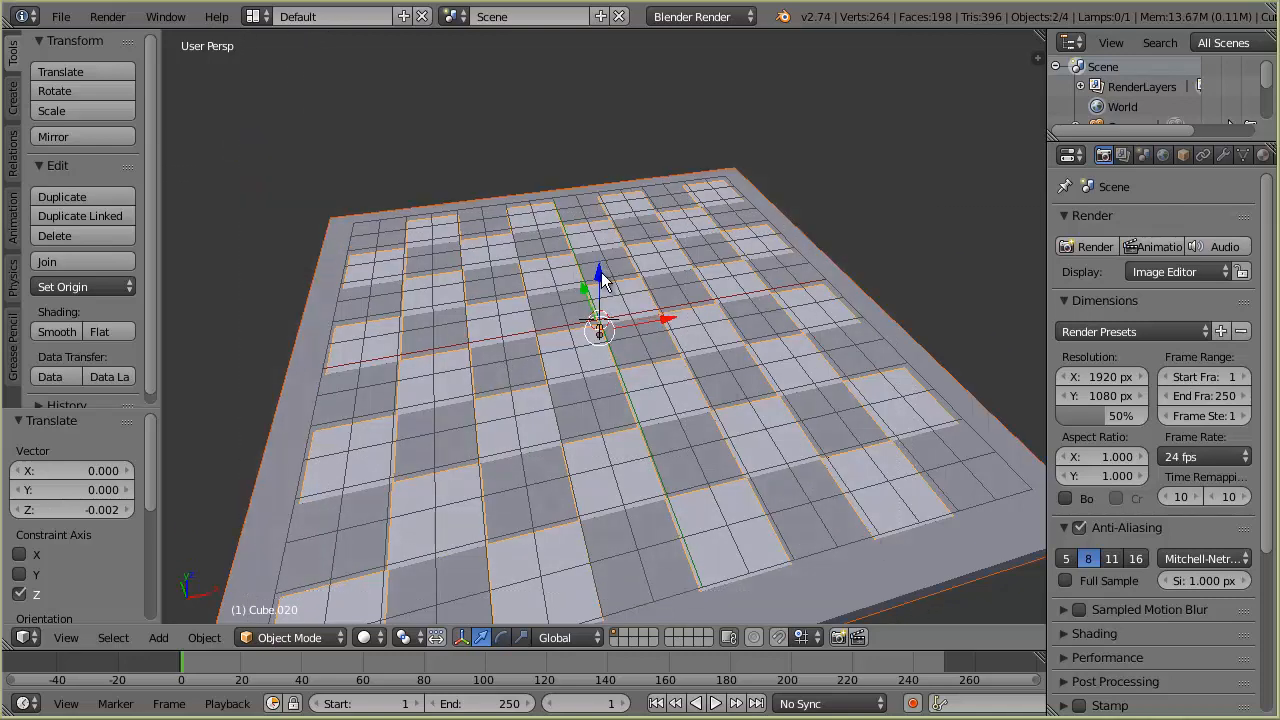
pyautogui.press('g')
pyautogui.press('z')
pyautogui.click(609, 282)
pyautogui.moveTo(609, 282); pyautogui.dragTo(607, 377, button='middle')
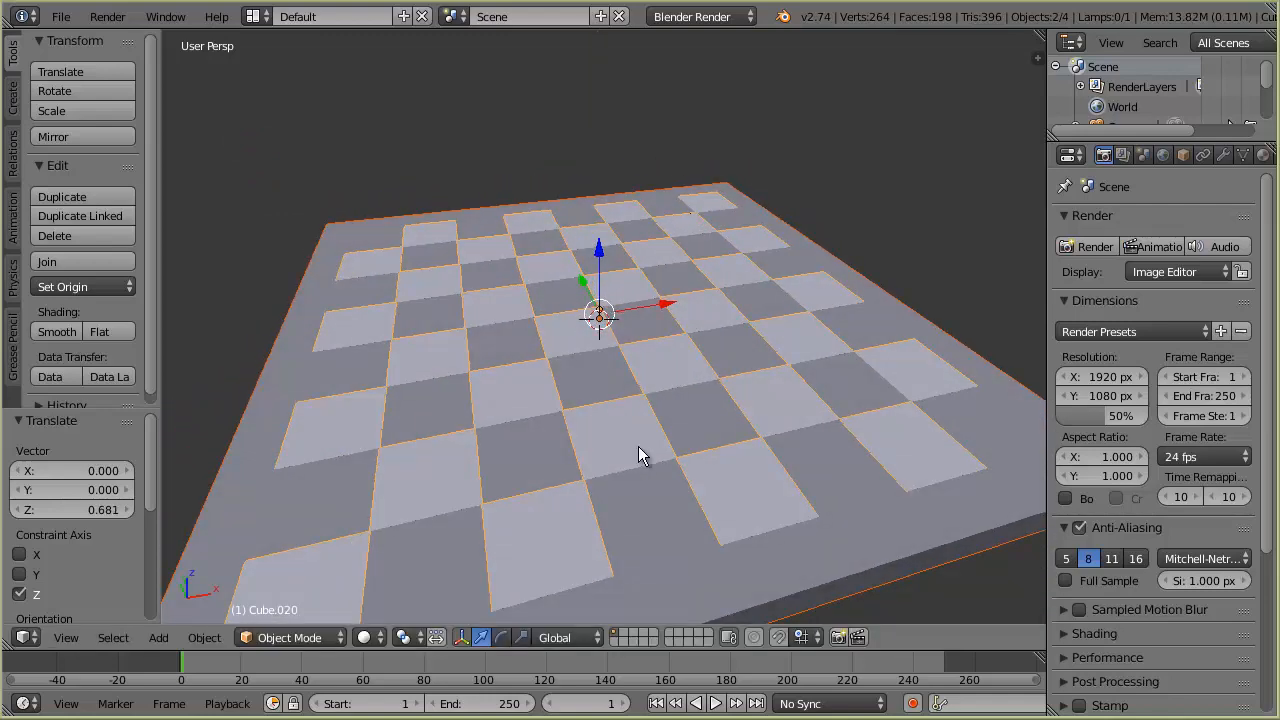
pyautogui.press('a')
pyautogui.scroll(-5, 632, 446)
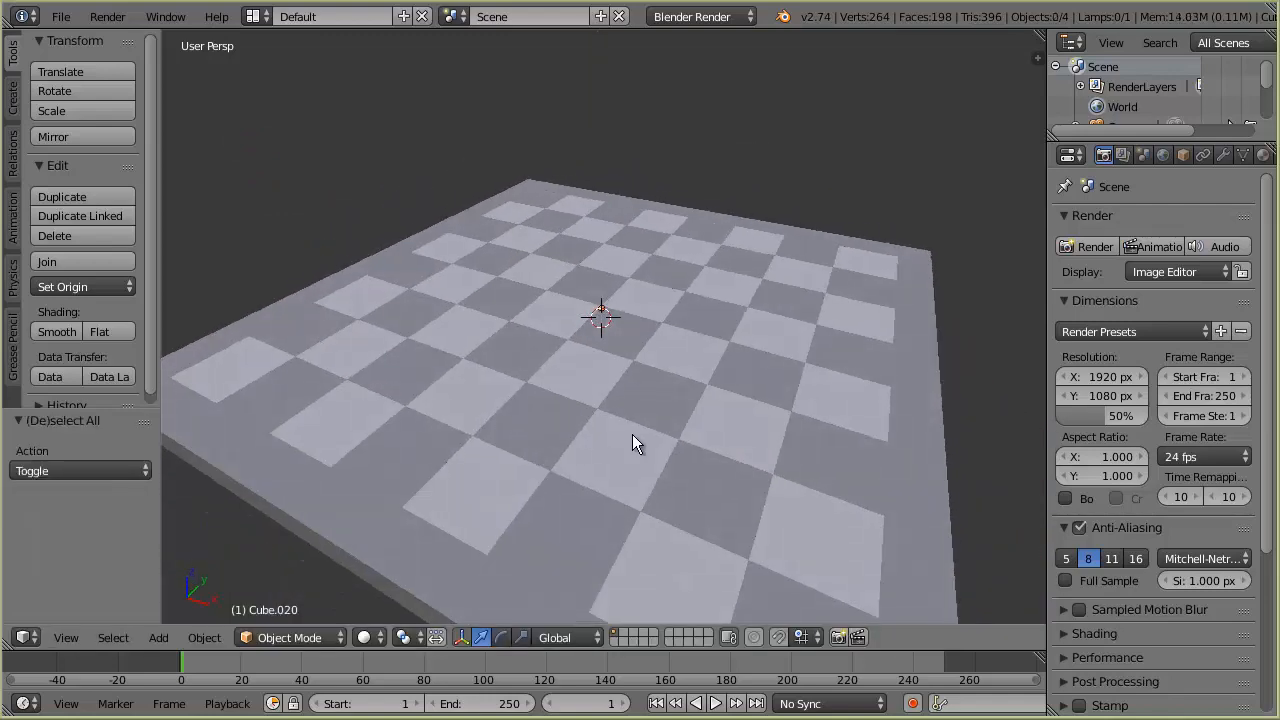
pyautogui.moveTo(633, 433); pyautogui.dragTo(617, 448, button='middle')
pyautogui.scroll(5, 613, 420)
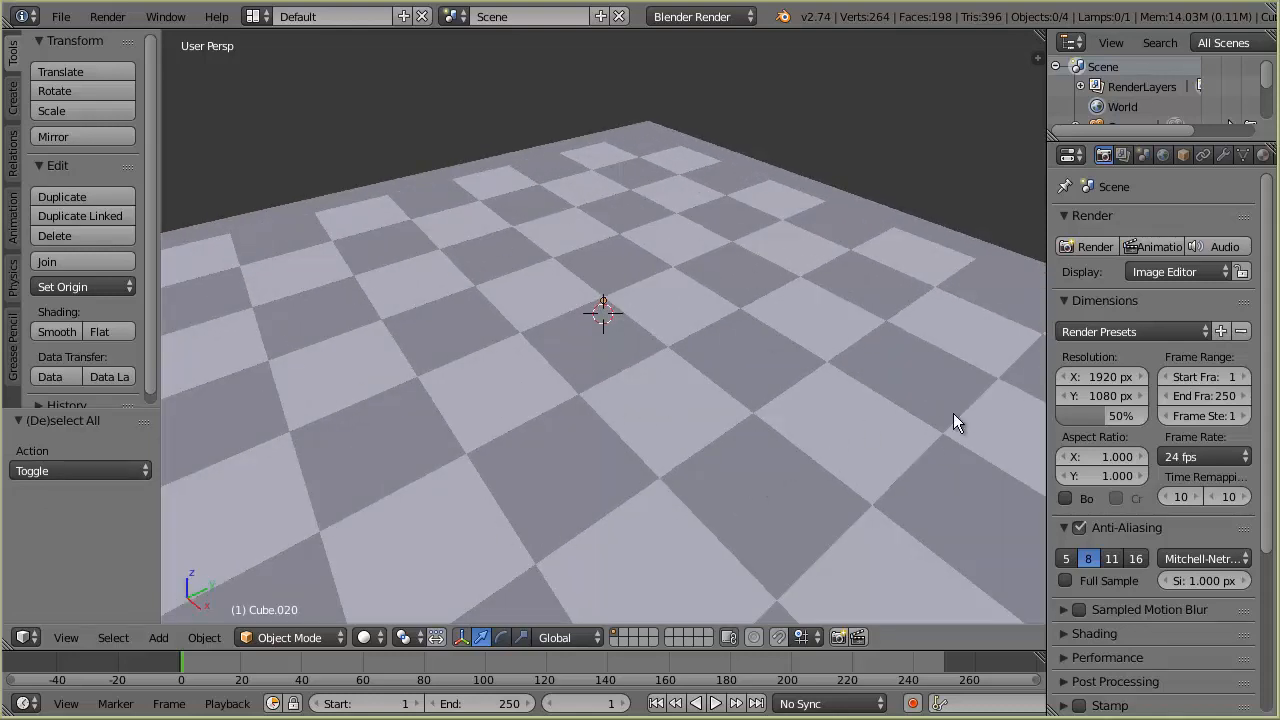
# Change the render engine to Cycles Render and enable nodes on the tiles' material
pyautogui.click(700, 16)
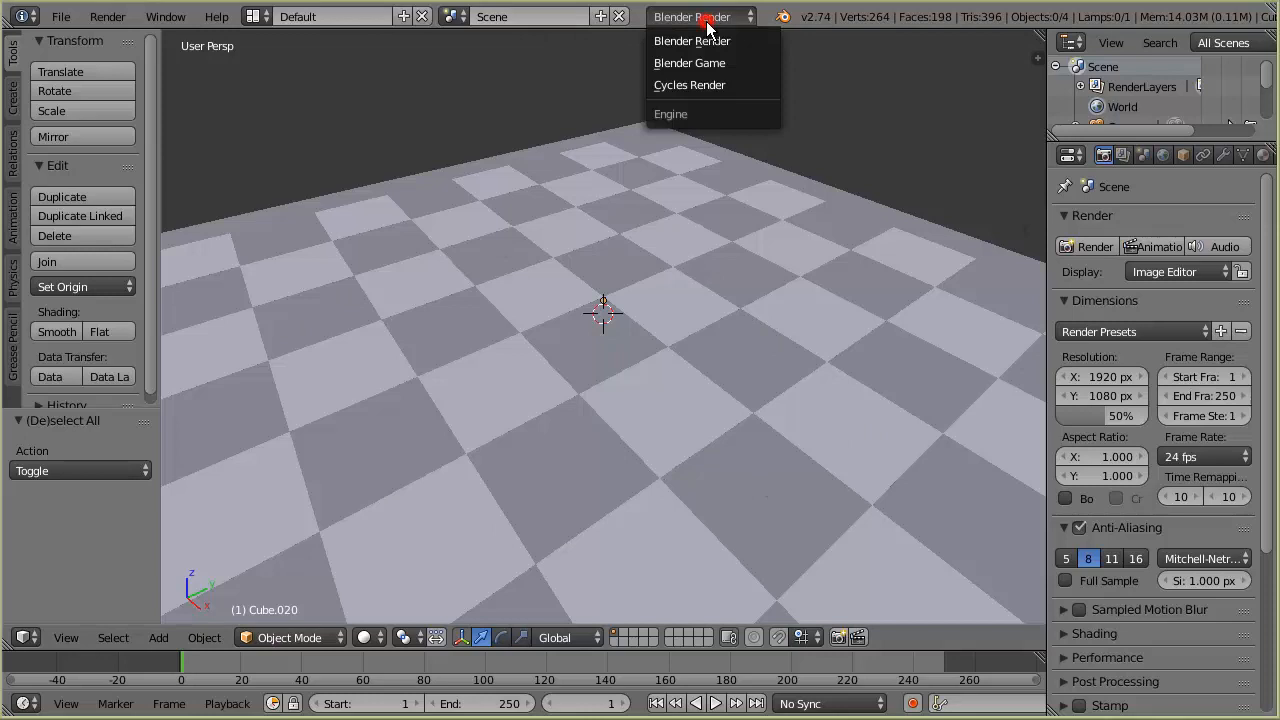
pyautogui.click(707, 81)
pyautogui.click(1263, 155)
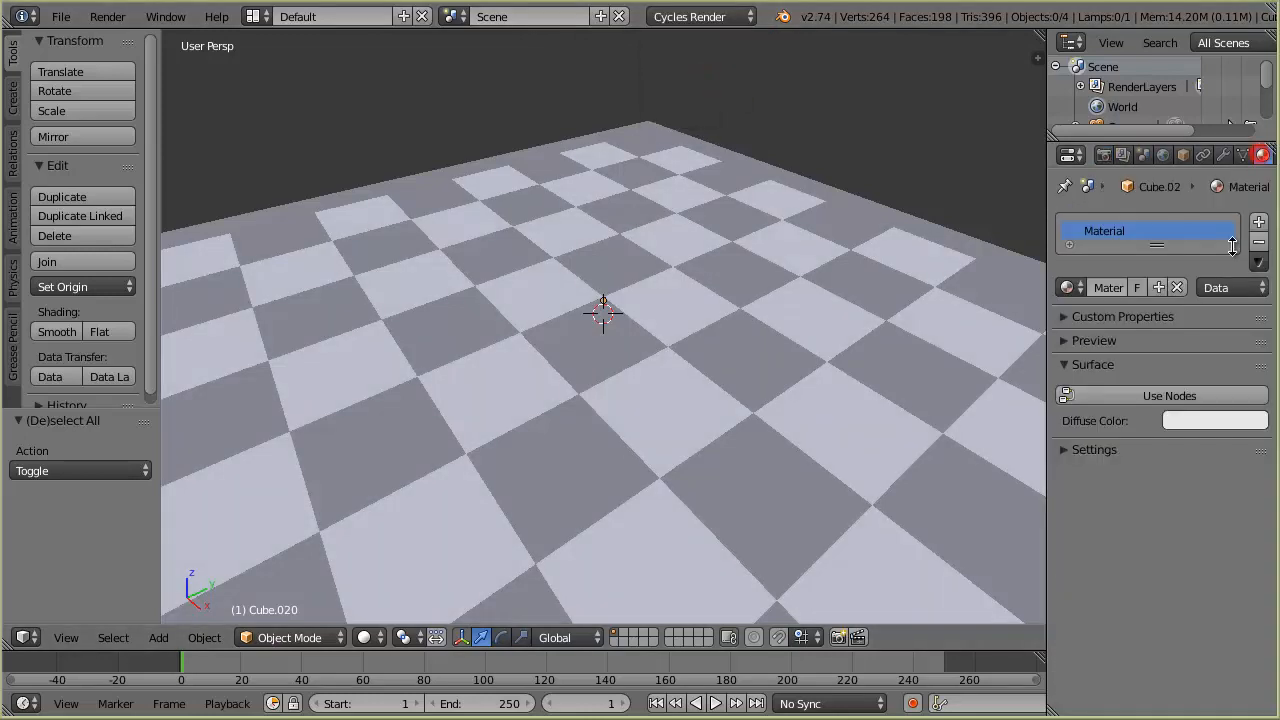
pyautogui.click(1192, 400)
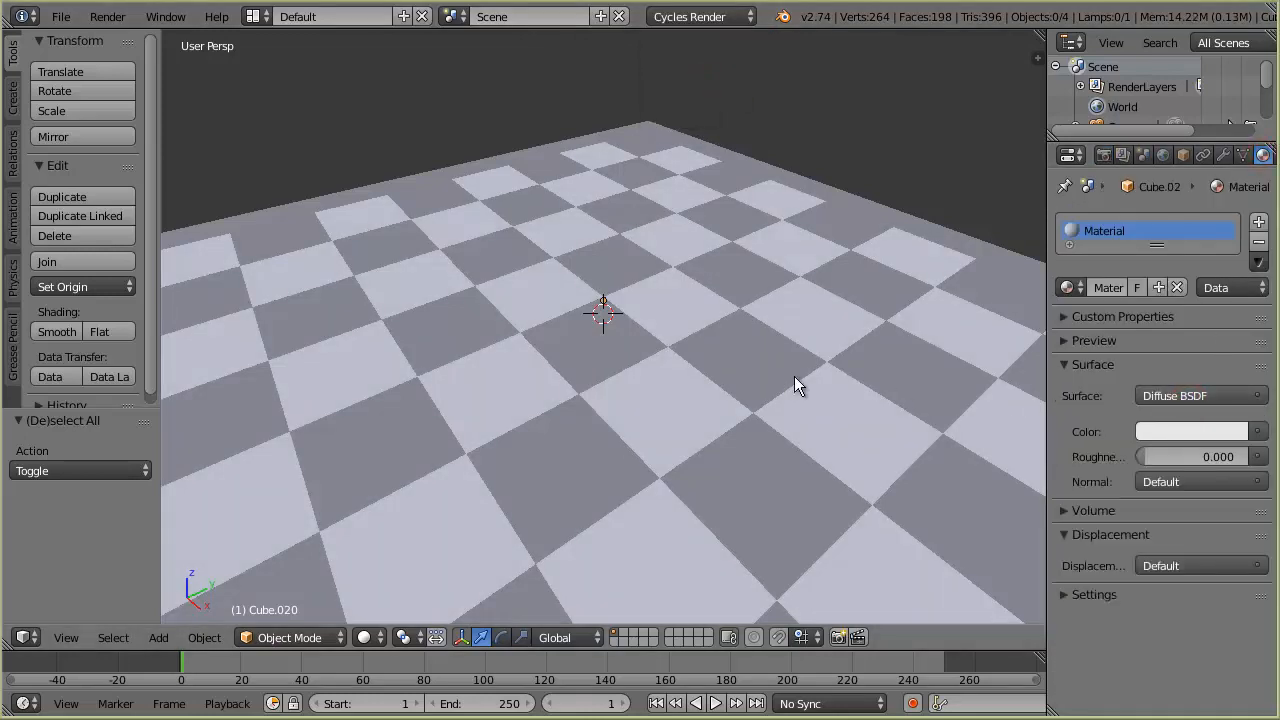
# Select the tiles and set their diffuse colour to a cream of about RGB 0.800, 0.750, 0.610
pyautogui.rightClick(697, 408)
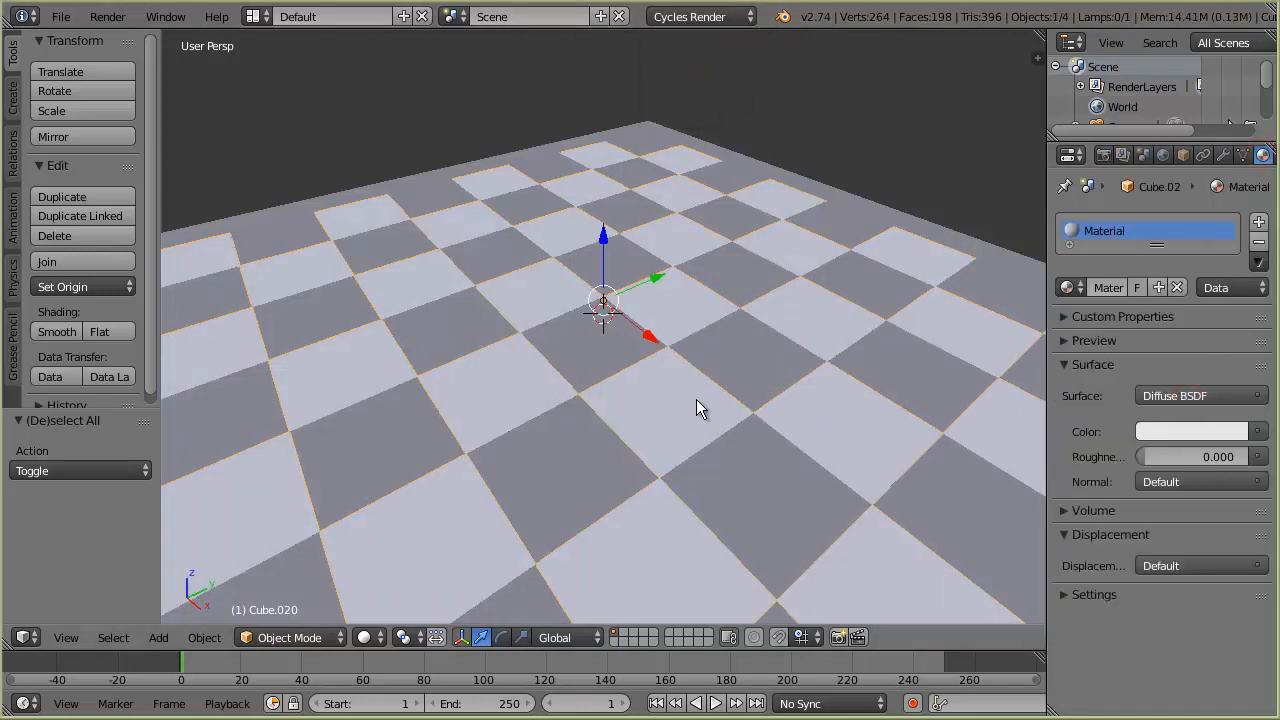
pyautogui.click(1193, 431)
pyautogui.moveTo(1141, 217)
pyautogui.mouseDown()
pyautogui.moveTo(1138, 233)
pyautogui.moveTo(1138, 222)
pyautogui.mouseUp()
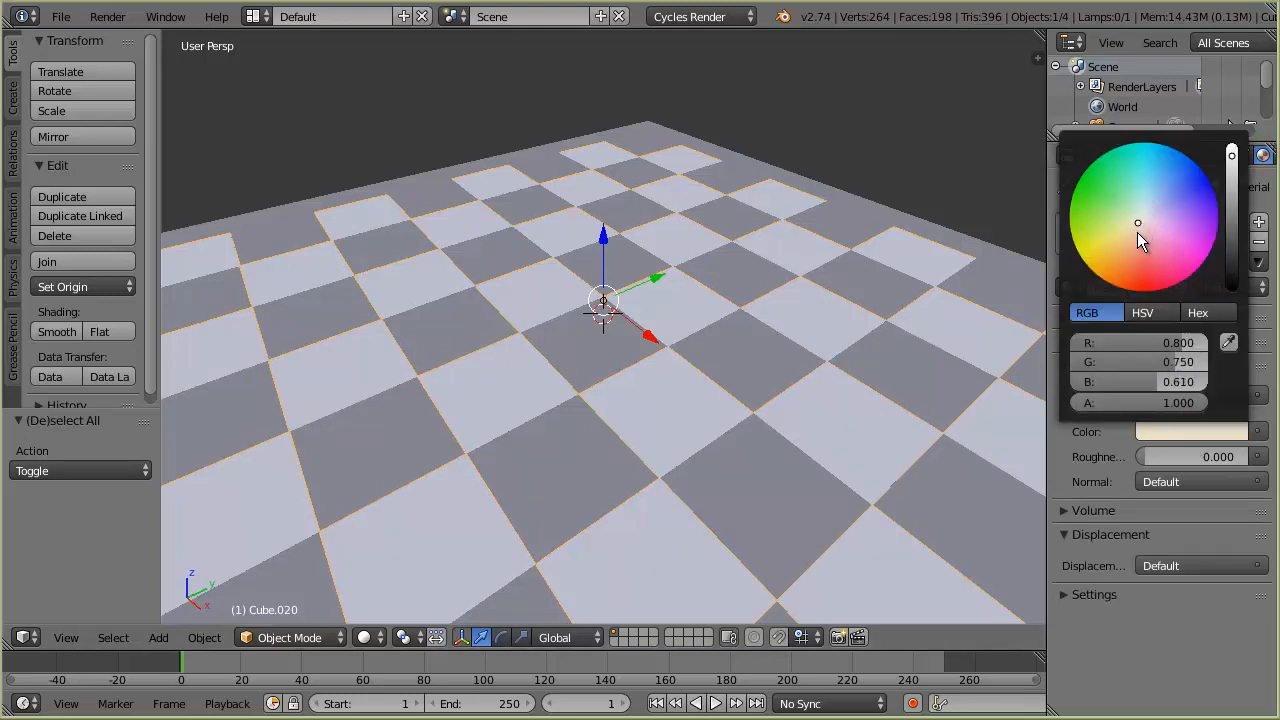
# Add a new material to the base slab and darken its diffuse colour to black
pyautogui.rightClick(900, 380)
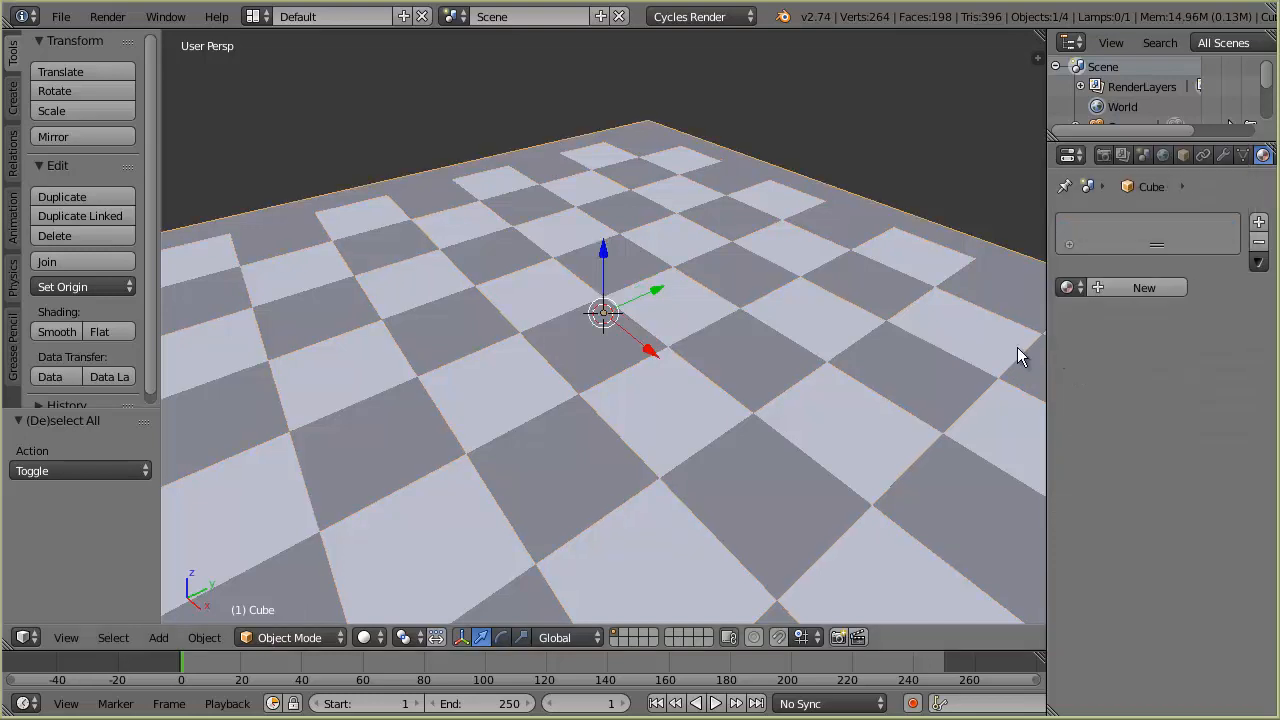
pyautogui.click(1121, 289)
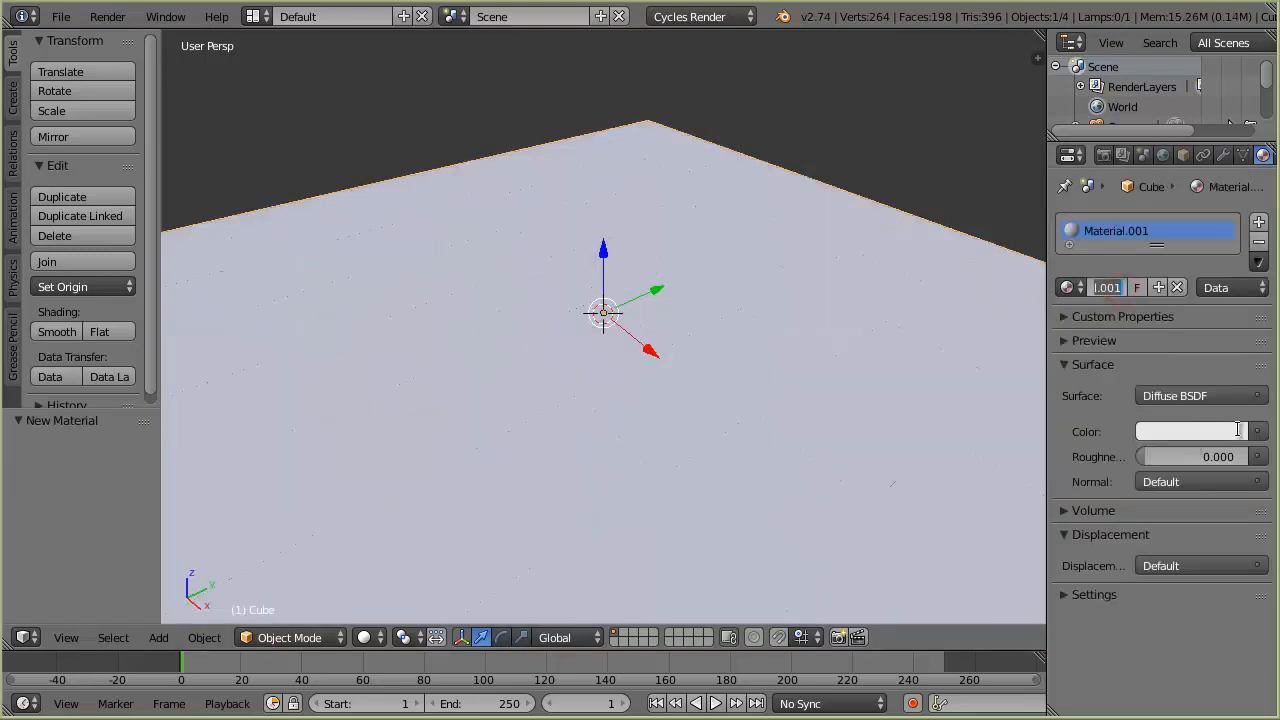
pyautogui.click(1214, 431)
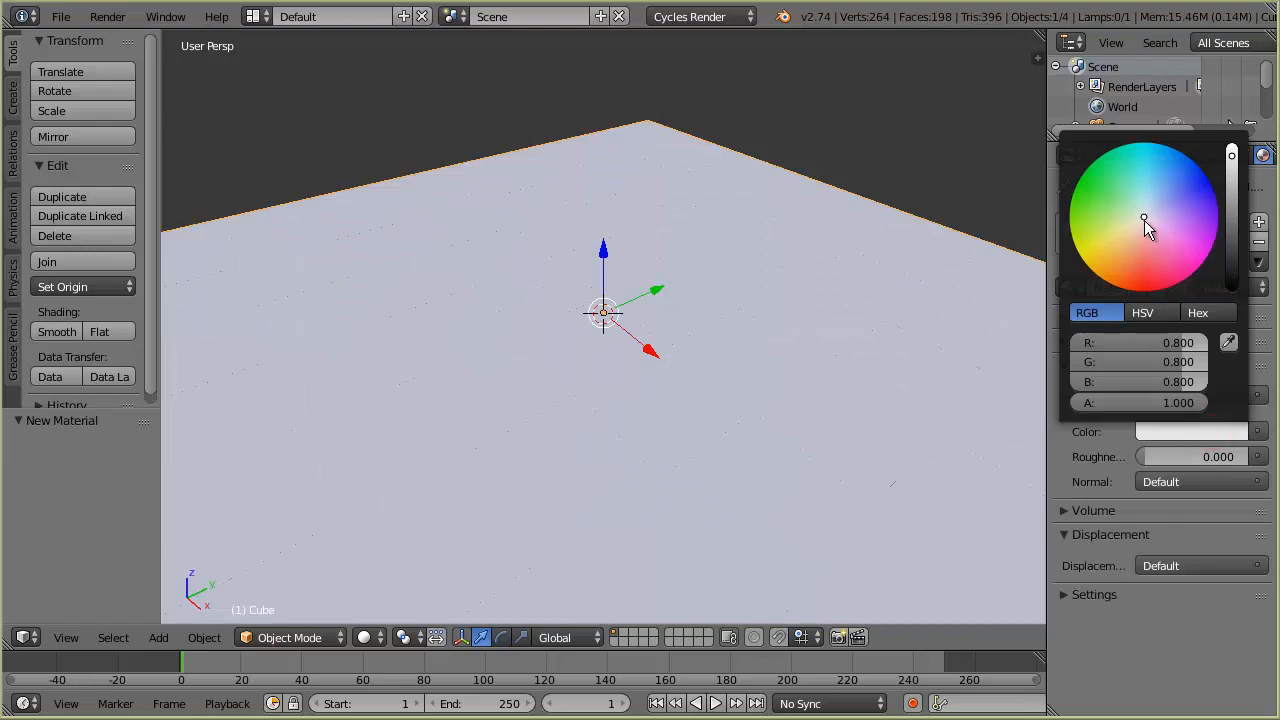
pyautogui.click(1141, 218)
pyautogui.moveTo(1142, 262); pyautogui.dragTo(1139, 282)
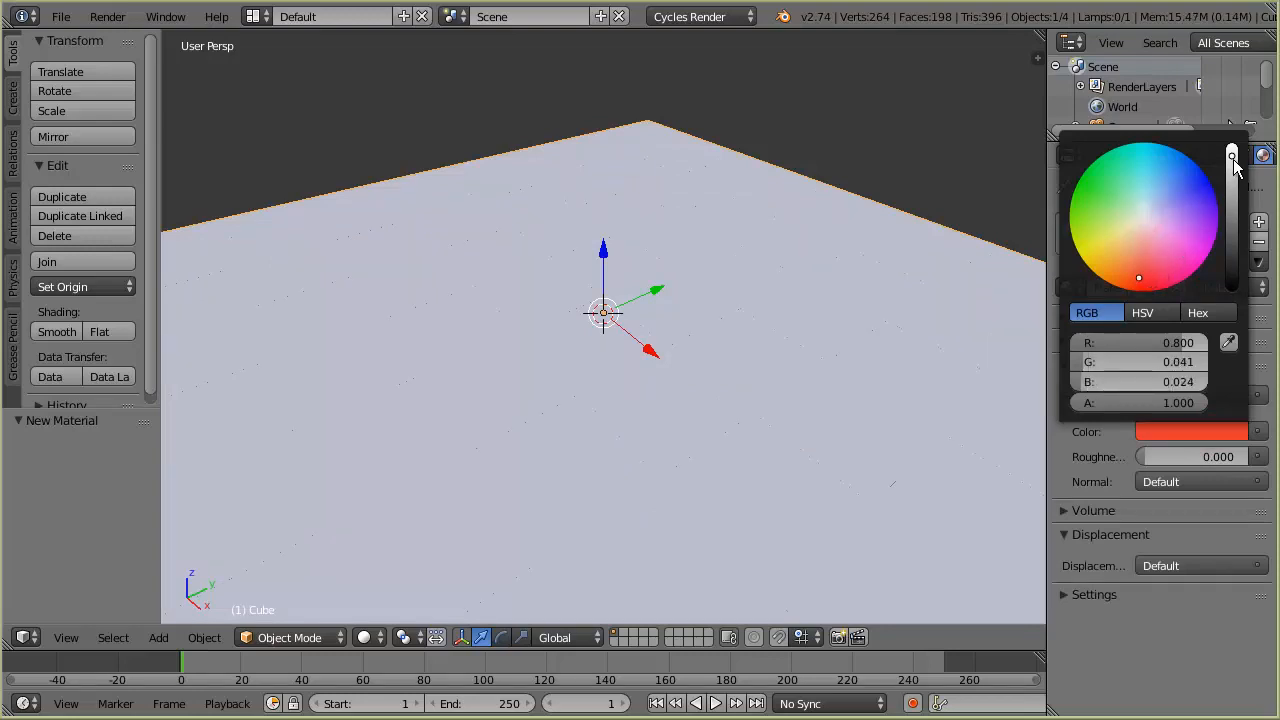
pyautogui.click(1233, 250)
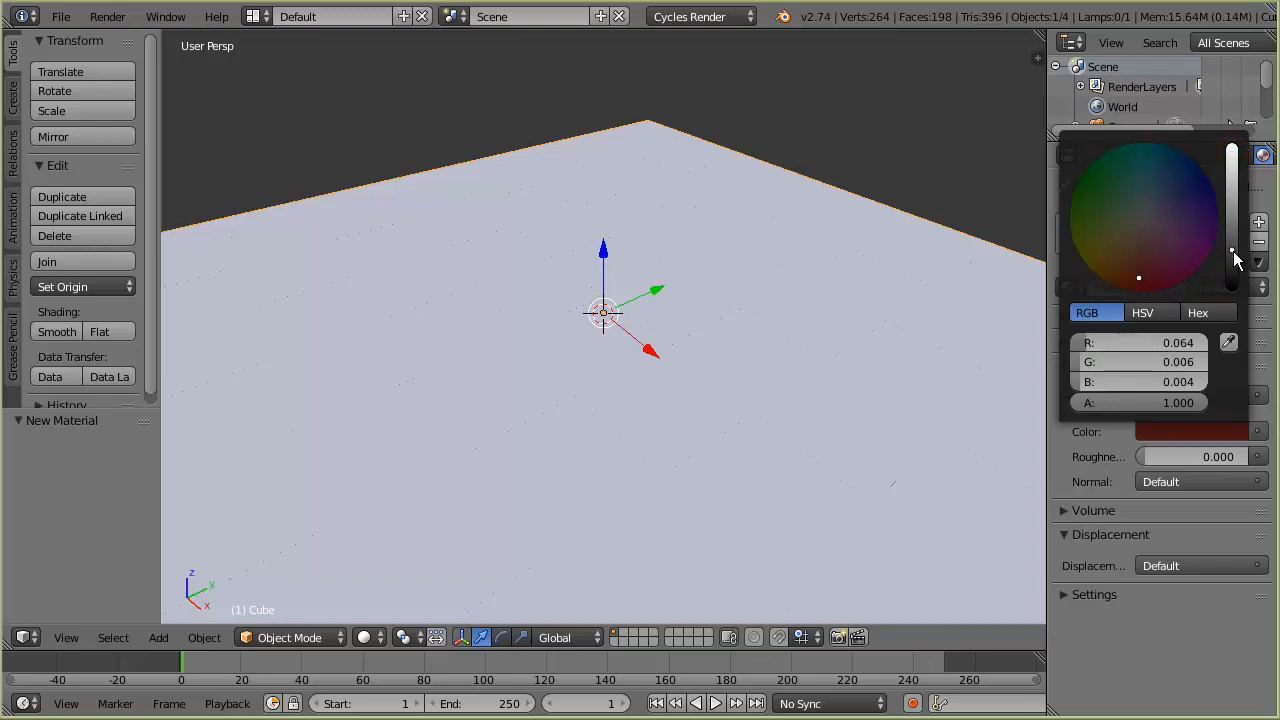
pyautogui.click(1232, 261)
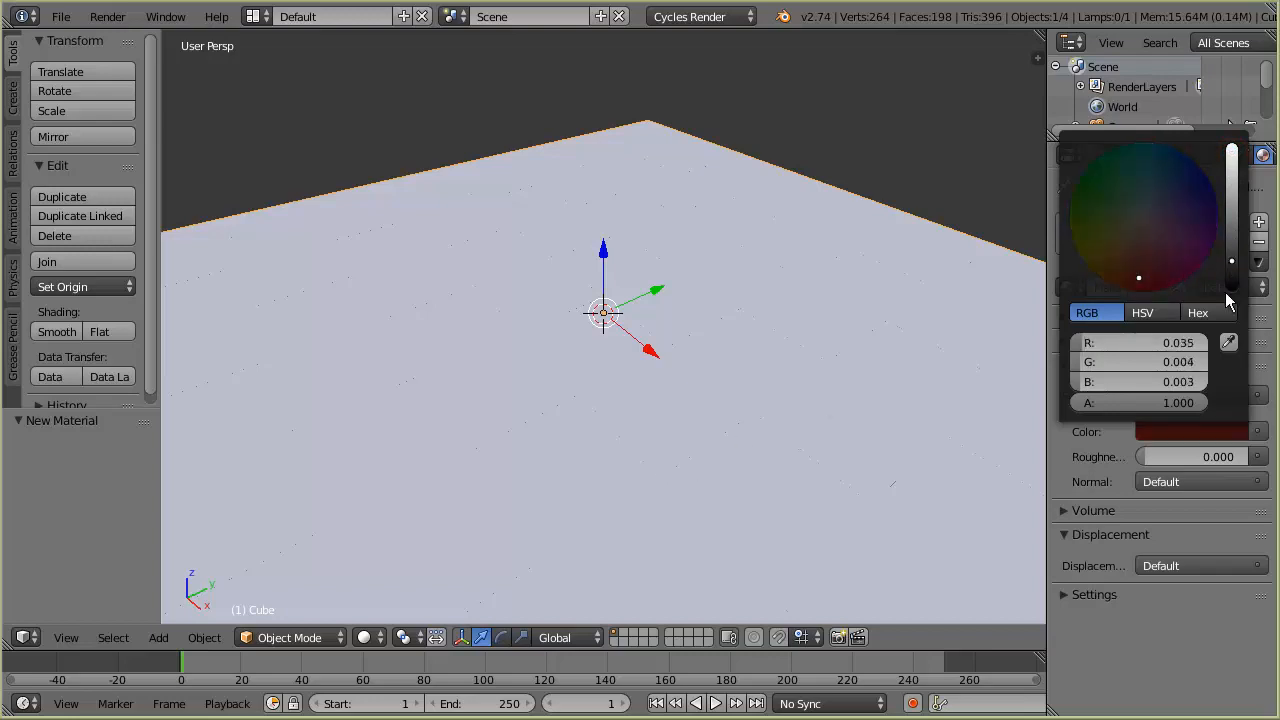
pyautogui.click(1231, 289)
# Set the viewport shading to Material to preview the board's colours
pyautogui.click(366, 637)
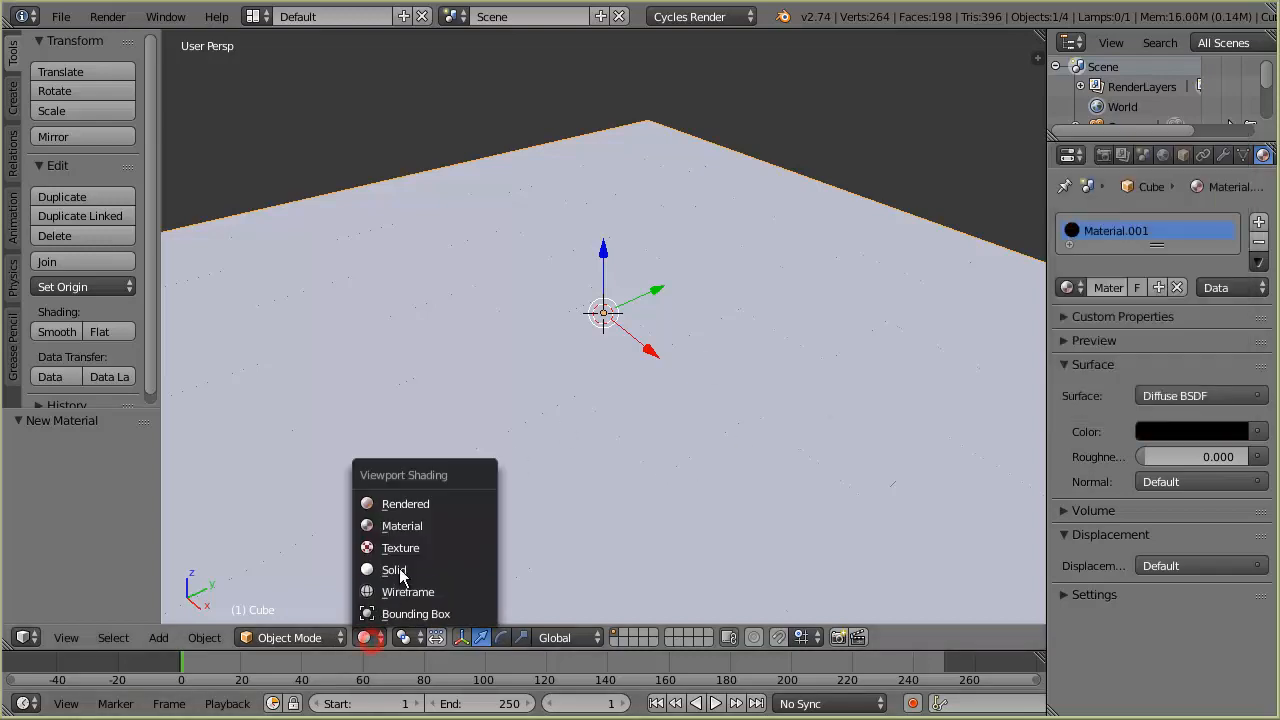
pyautogui.click(402, 525)
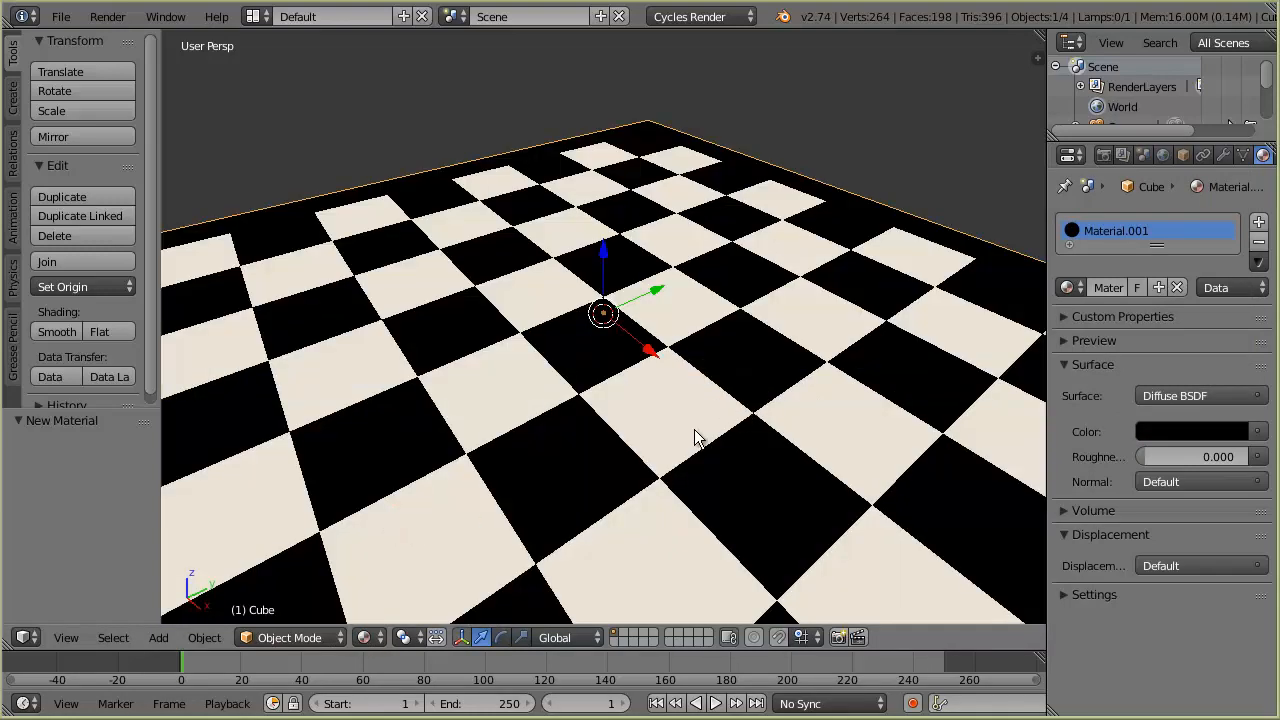
pyautogui.scroll(-2, 751, 420)
# Brighten the slab's diffuse colour to a mid grey of about 0.124, then tint it reddish brown
pyautogui.click(1203, 431)
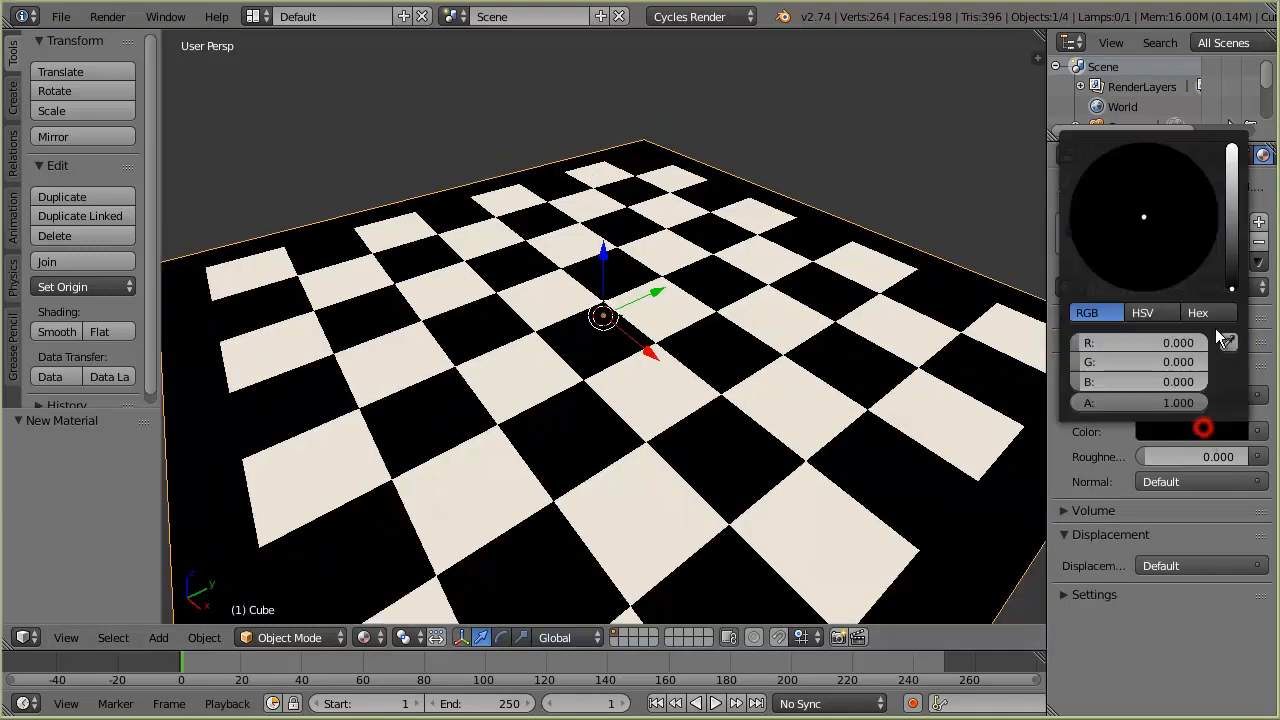
pyautogui.click(1231, 278)
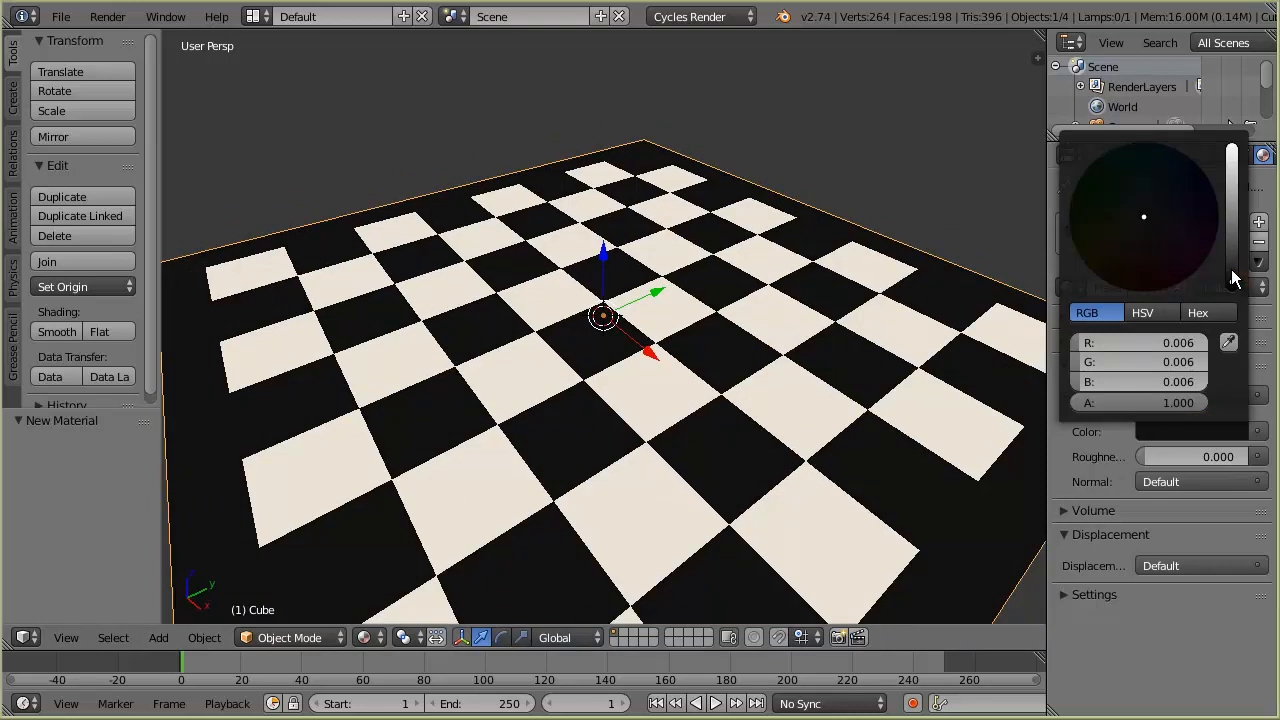
pyautogui.moveTo(1231, 272); pyautogui.dragTo(1216, 227)
pyautogui.scroll(2, 1151, 221)
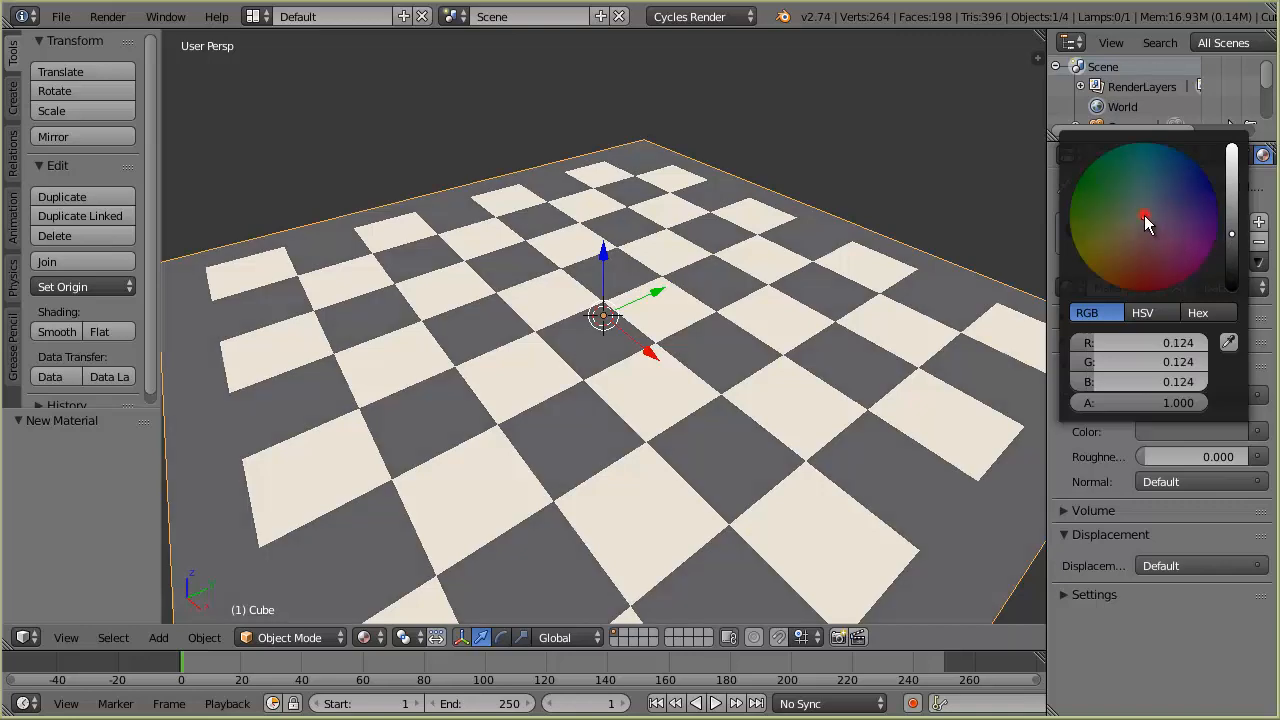
pyautogui.scroll(1, 1144, 215)
pyautogui.moveTo(1143, 259); pyautogui.dragTo(1135, 272)
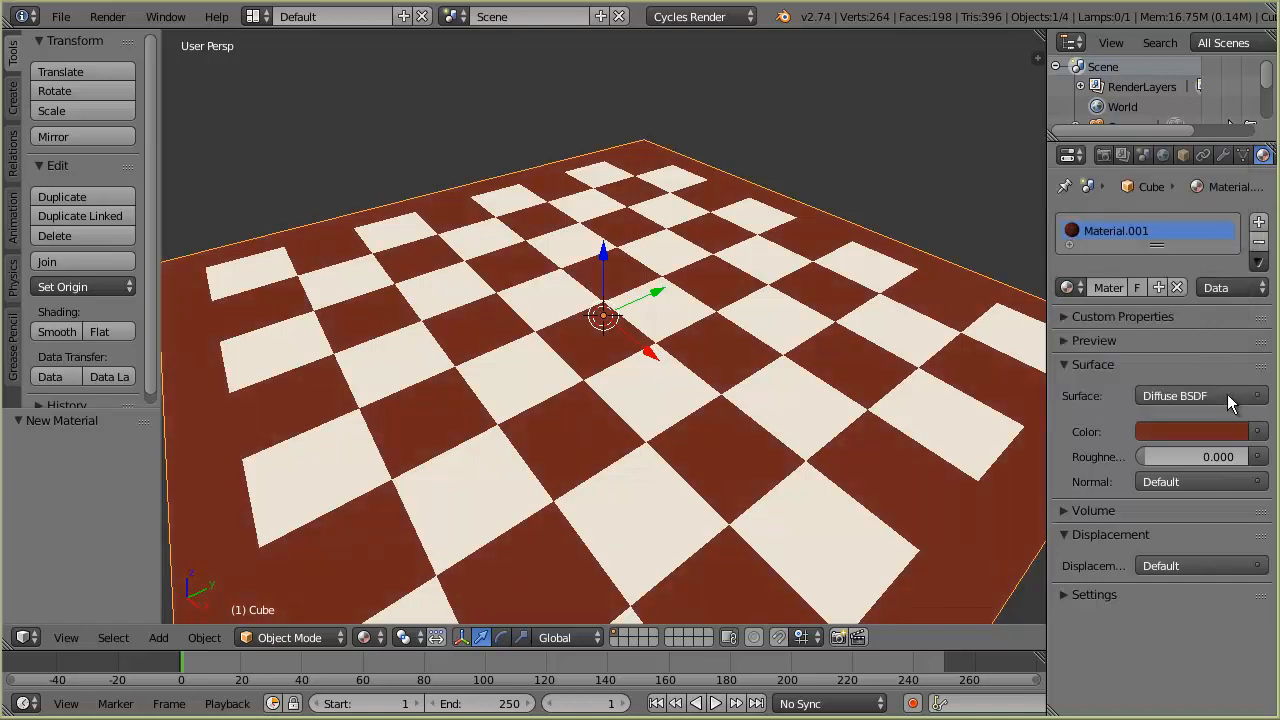
# Darken the slab's reddish-brown diffuse colour to a deep dark brown
pyautogui.click(1224, 434)
pyautogui.moveTo(1233, 233); pyautogui.dragTo(1220, 322)
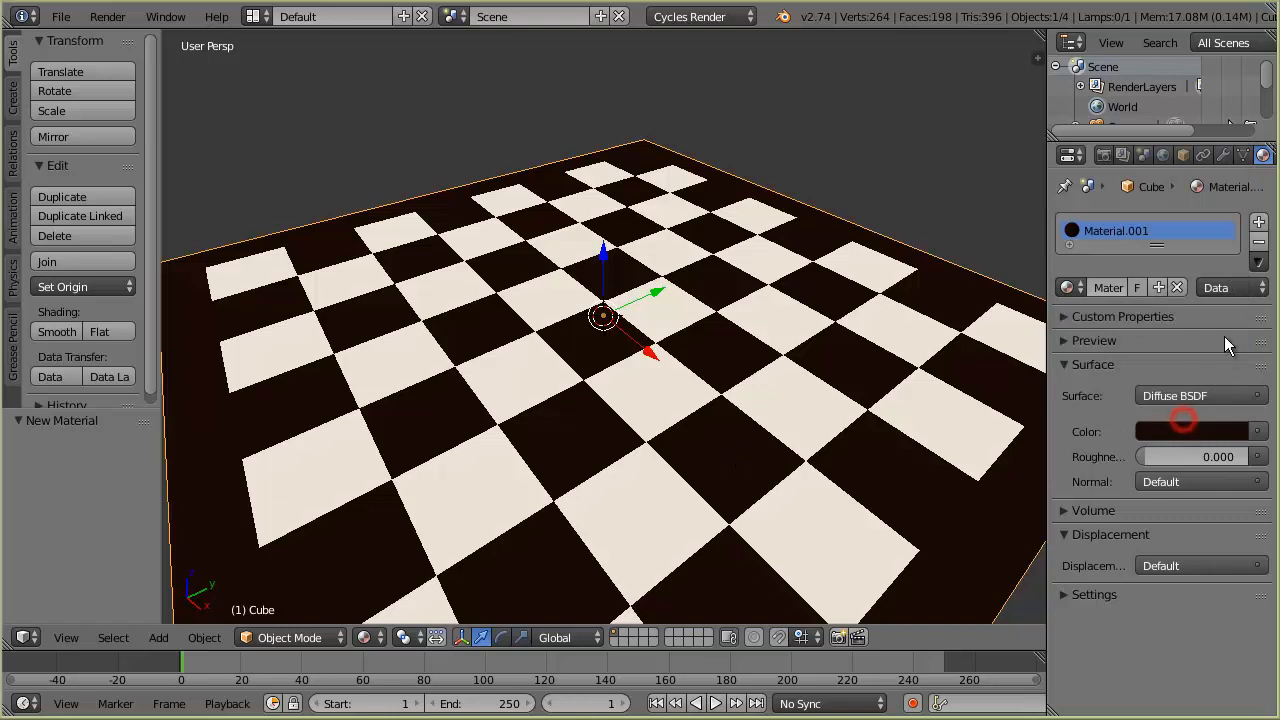
pyautogui.click(1206, 434)
pyautogui.moveTo(1232, 282); pyautogui.dragTo(1234, 262)
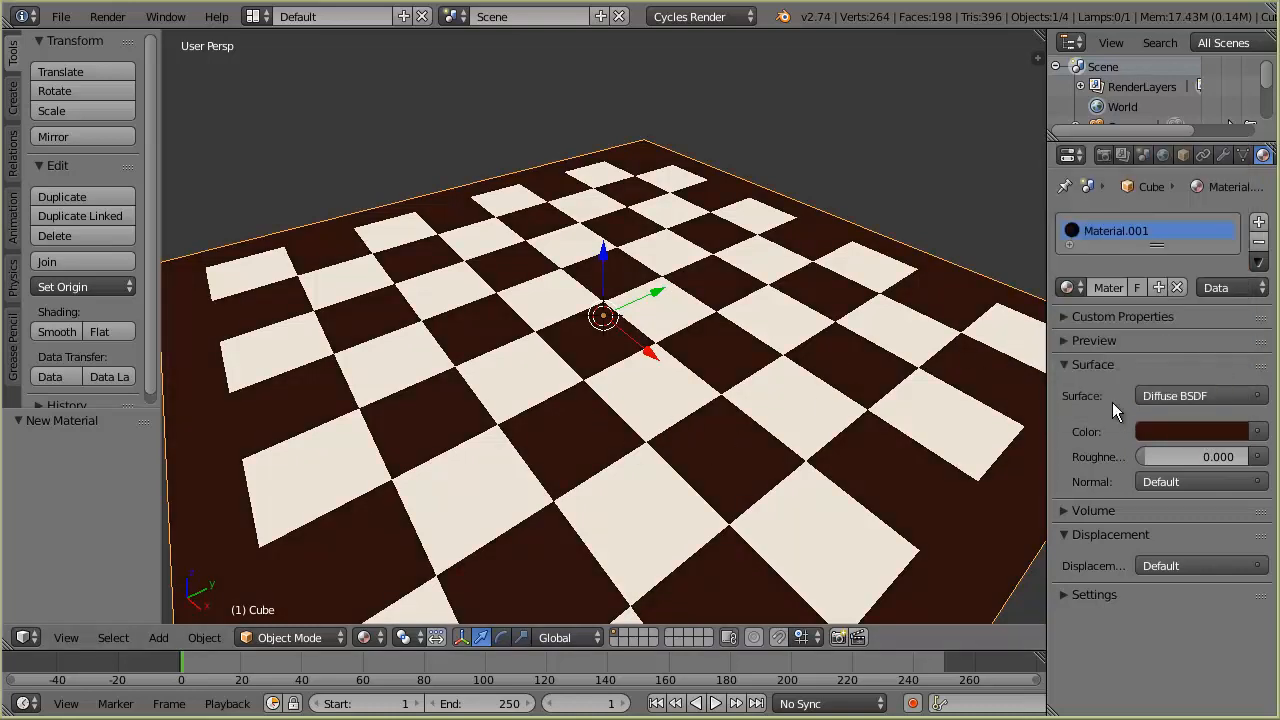
# Examine the cream and dark-brown chessboard from several angles and distances
pyautogui.scroll(-3, 753, 413)
pyautogui.moveTo(686, 434); pyautogui.dragTo(677, 394, button='middle')
pyautogui.scroll(3, 631, 399)
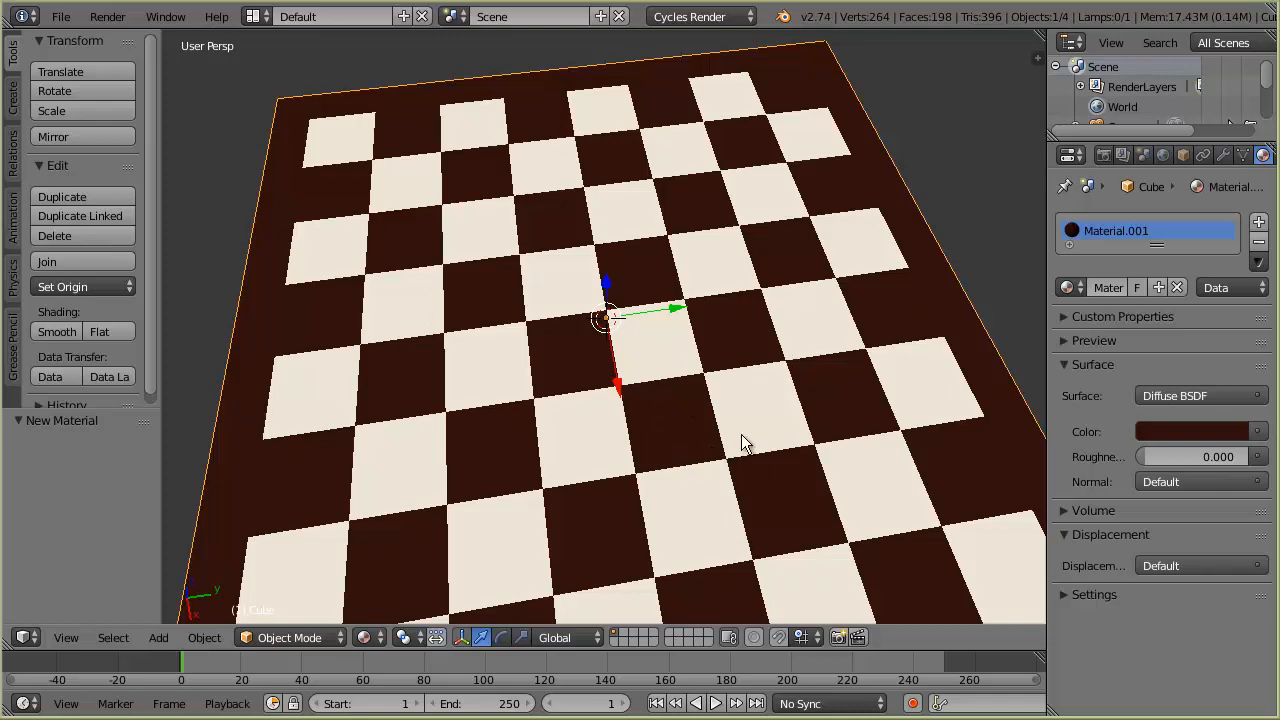
pyautogui.moveTo(742, 437); pyautogui.dragTo(680, 397, button='middle')
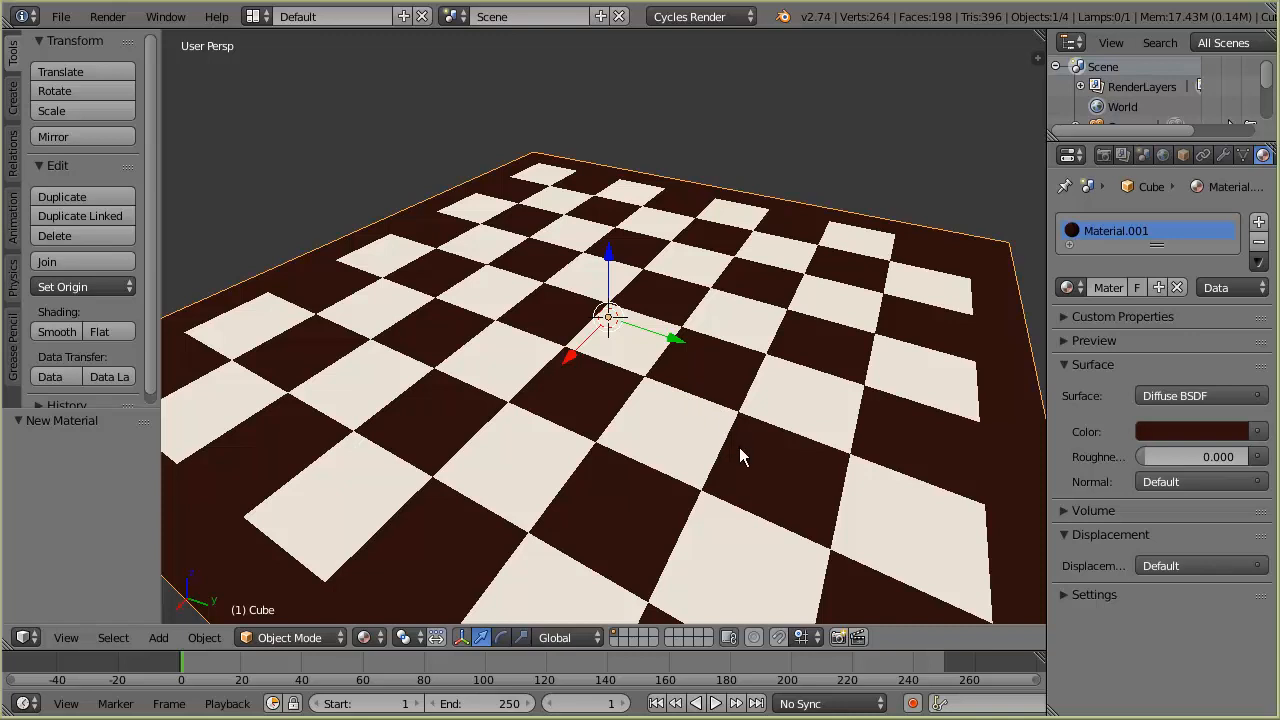
pyautogui.moveTo(739, 447); pyautogui.dragTo(497, 400, button='middle')
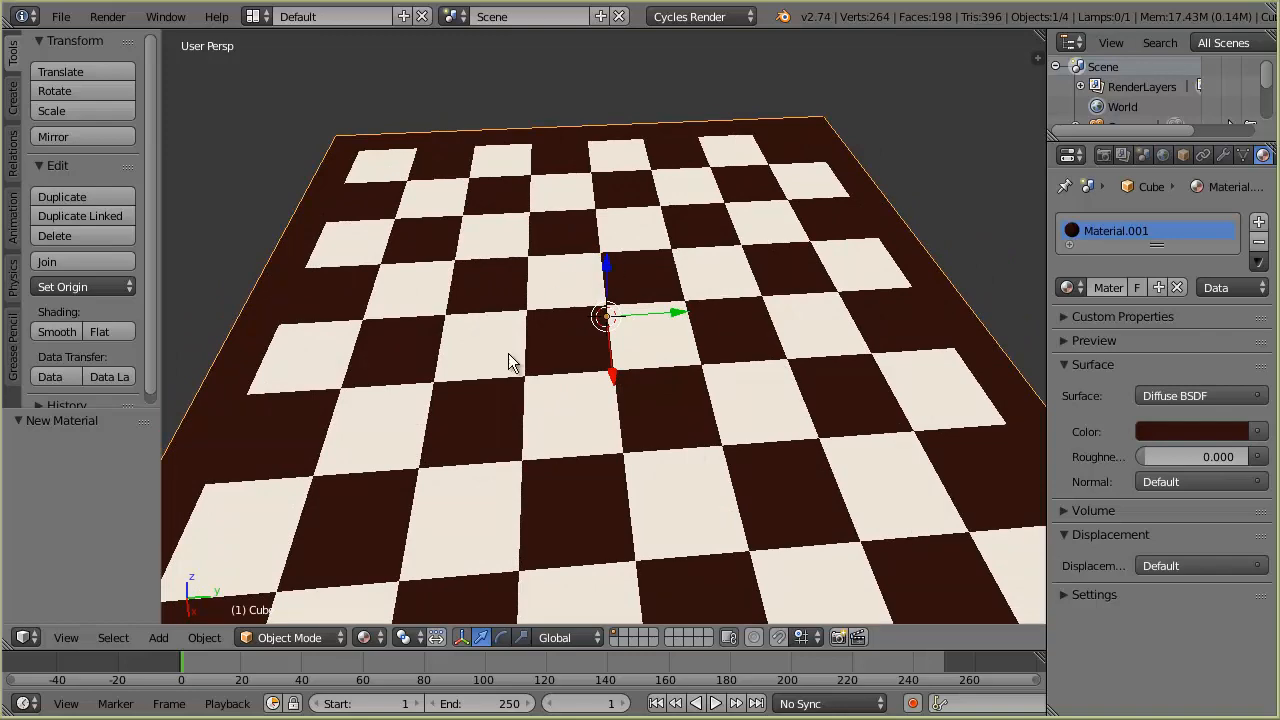
pyautogui.scroll(-4, 554, 438)
pyautogui.moveTo(580, 447); pyautogui.dragTo(487, 483, button='middle')
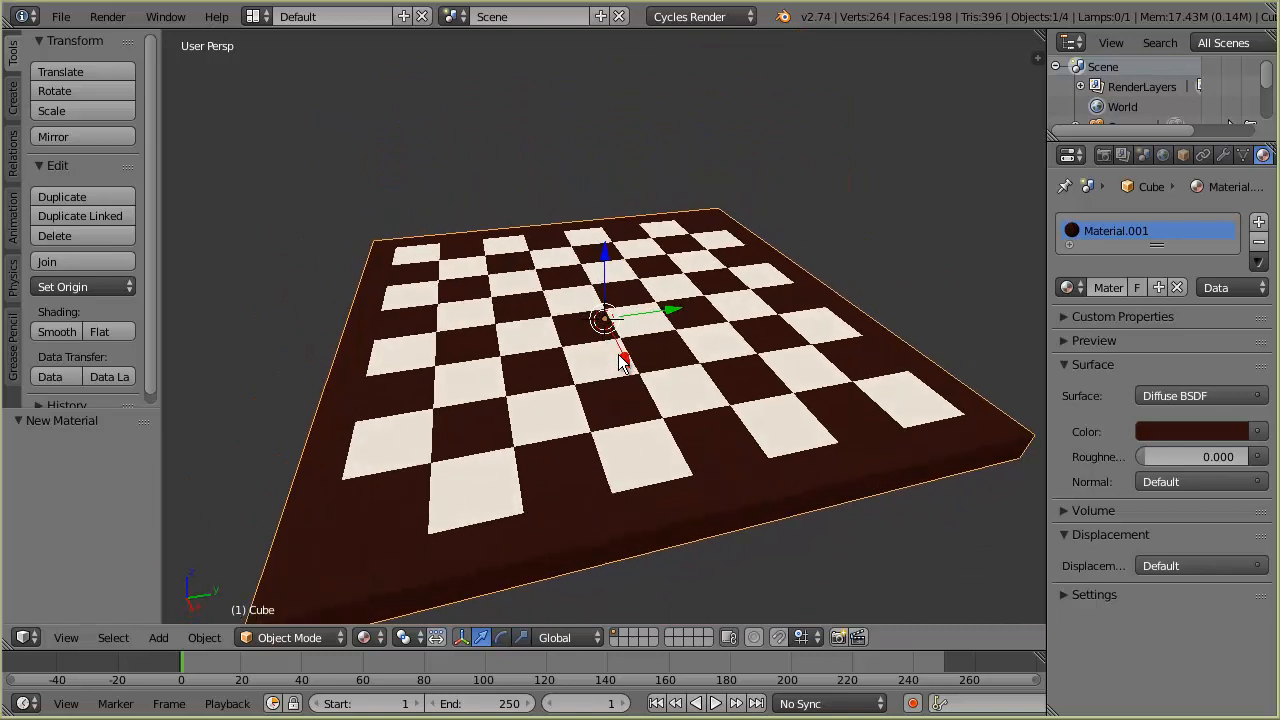